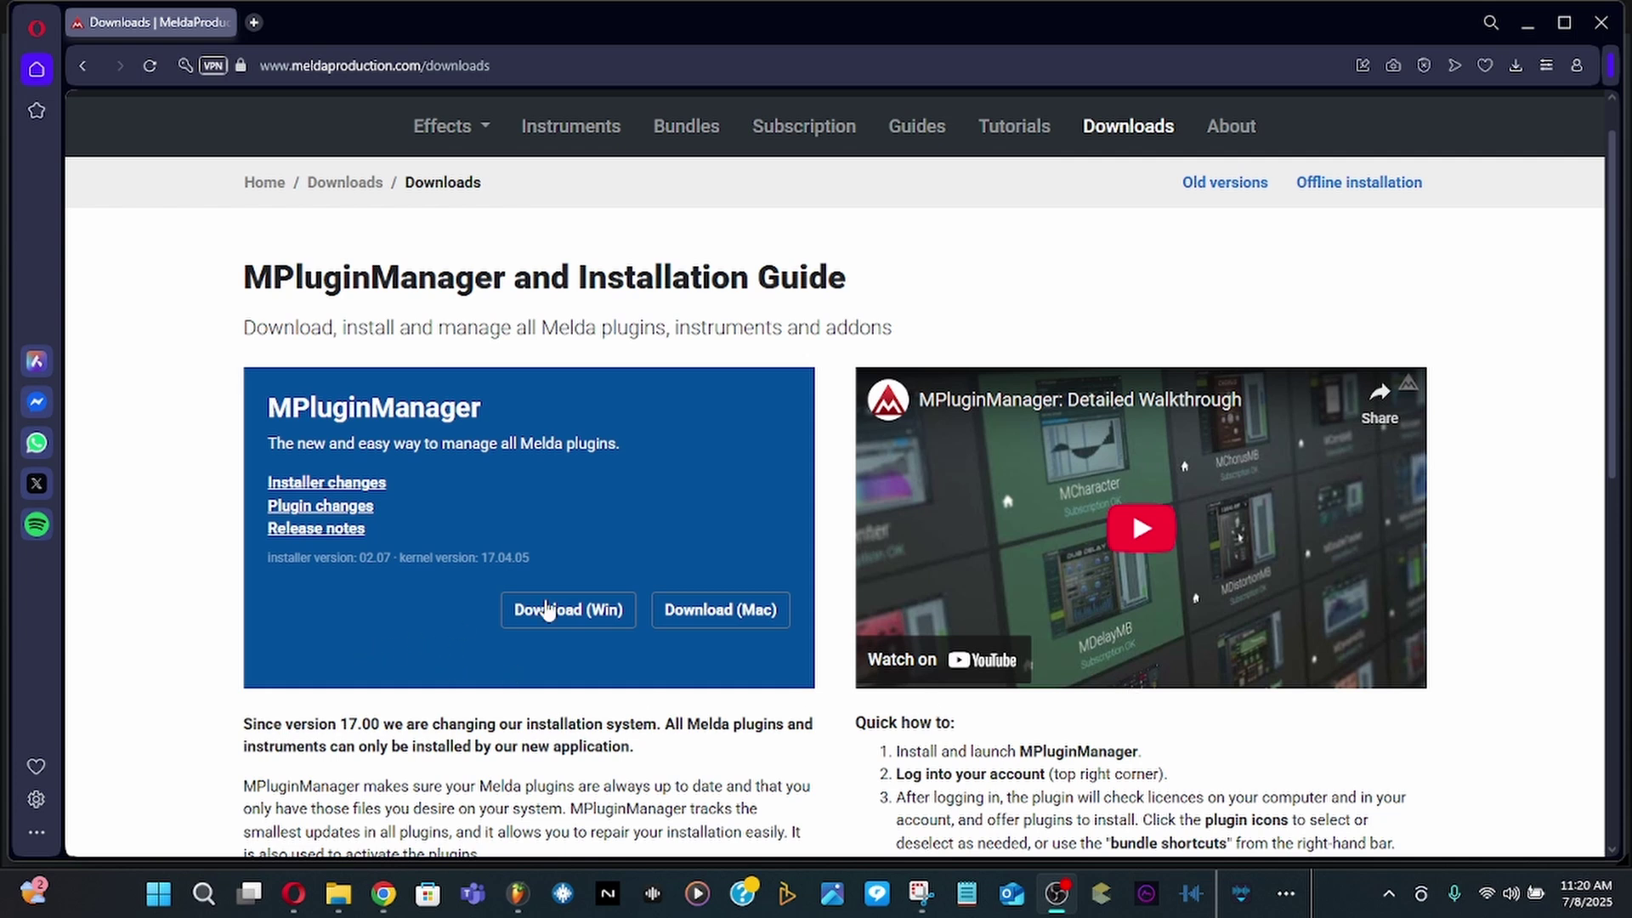
Download the Windows MPluginManager installer and launch MPluginManager_02_07_setup.exe from Downloads
left_click(565, 633)
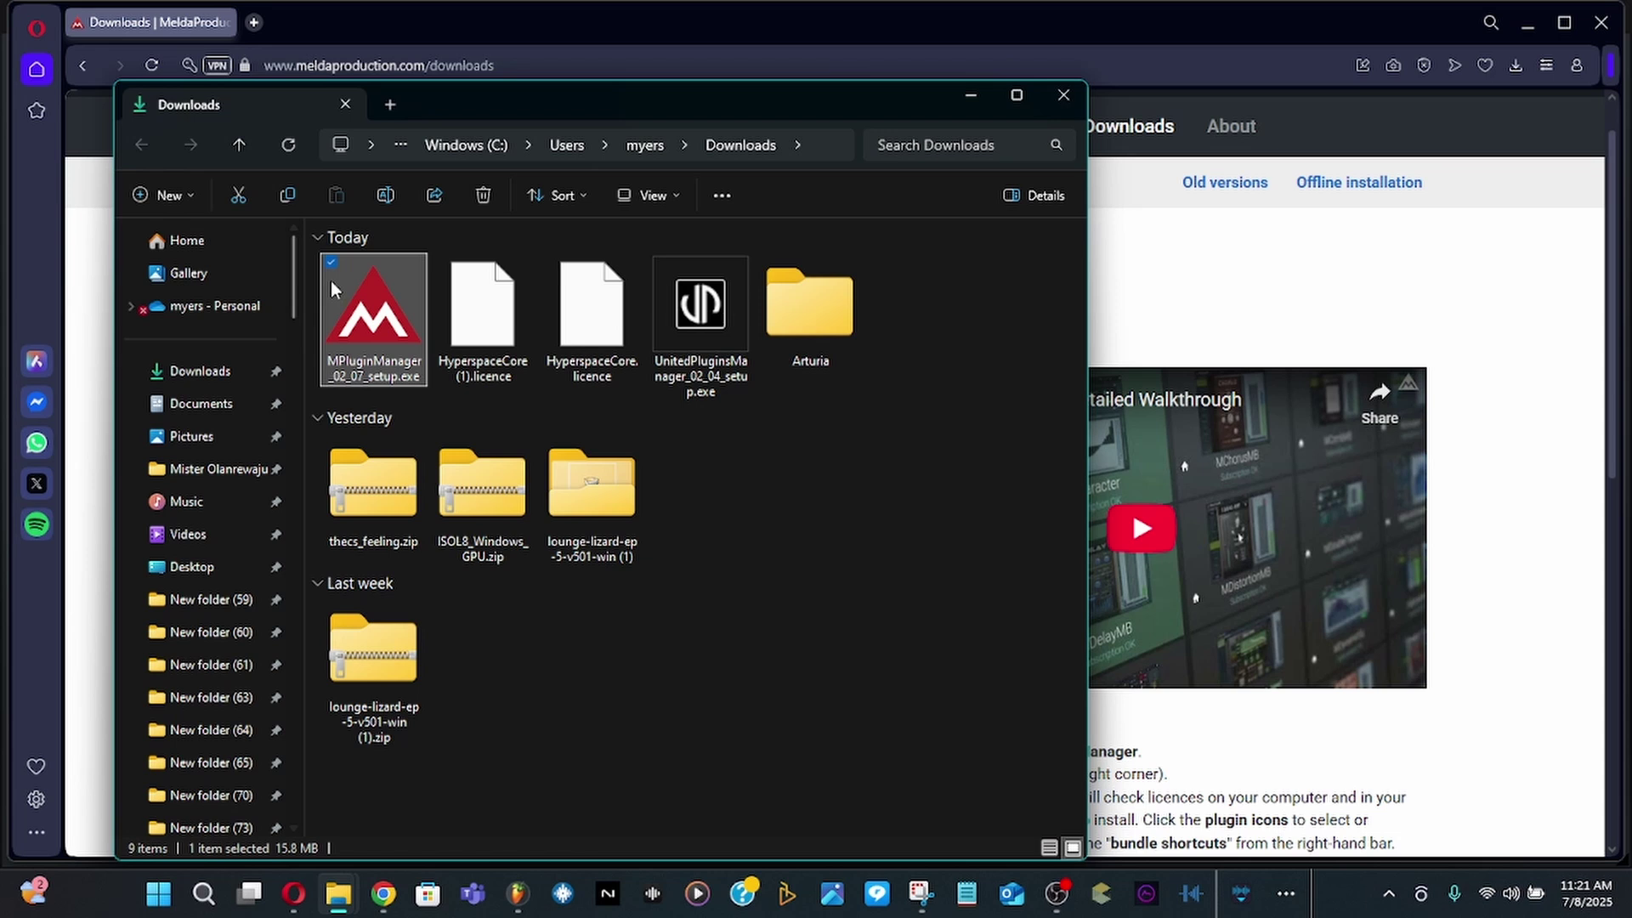
double_click(364, 330)
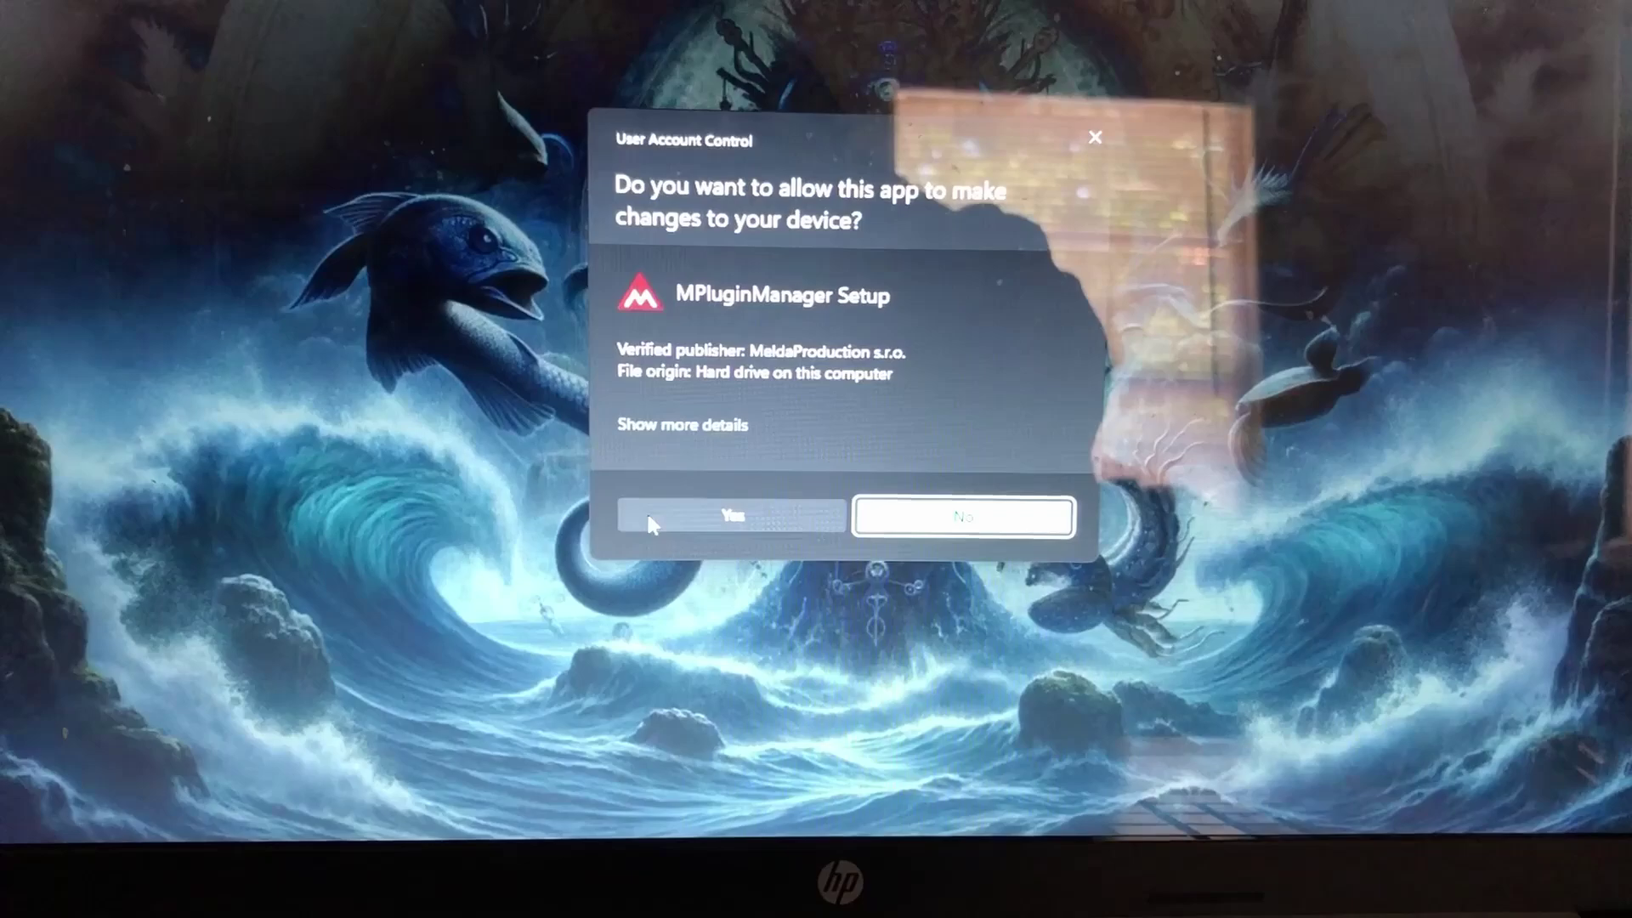
Grant setup permission, choose English, accept the licence and keep the default install location
left_click(652, 500)
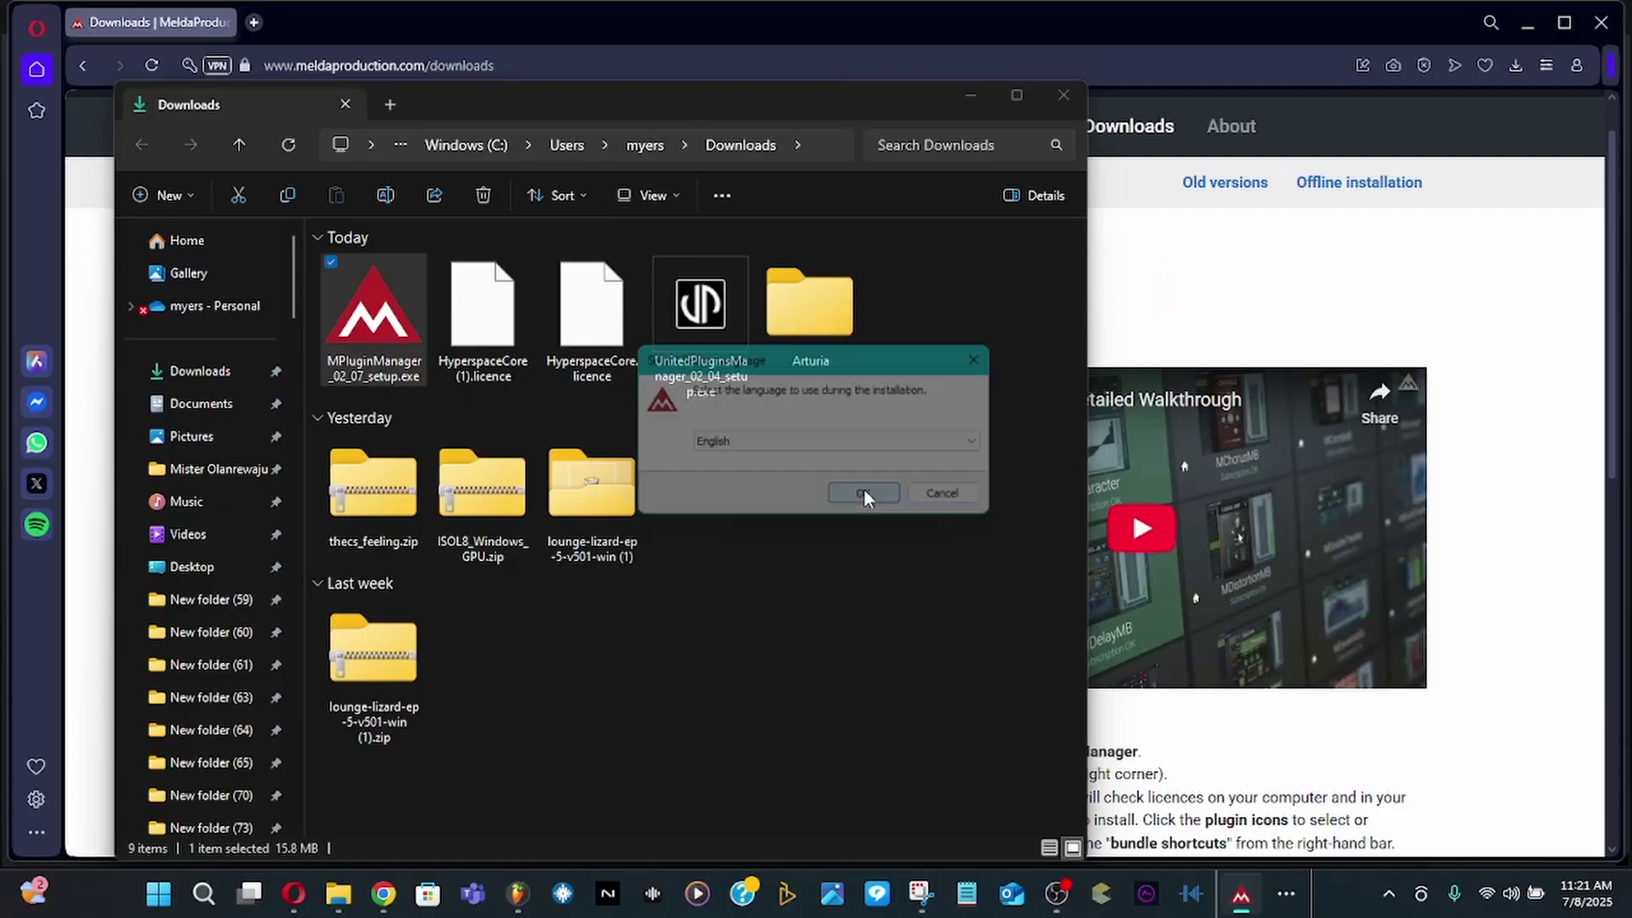
left_click(864, 490)
left_click(561, 583)
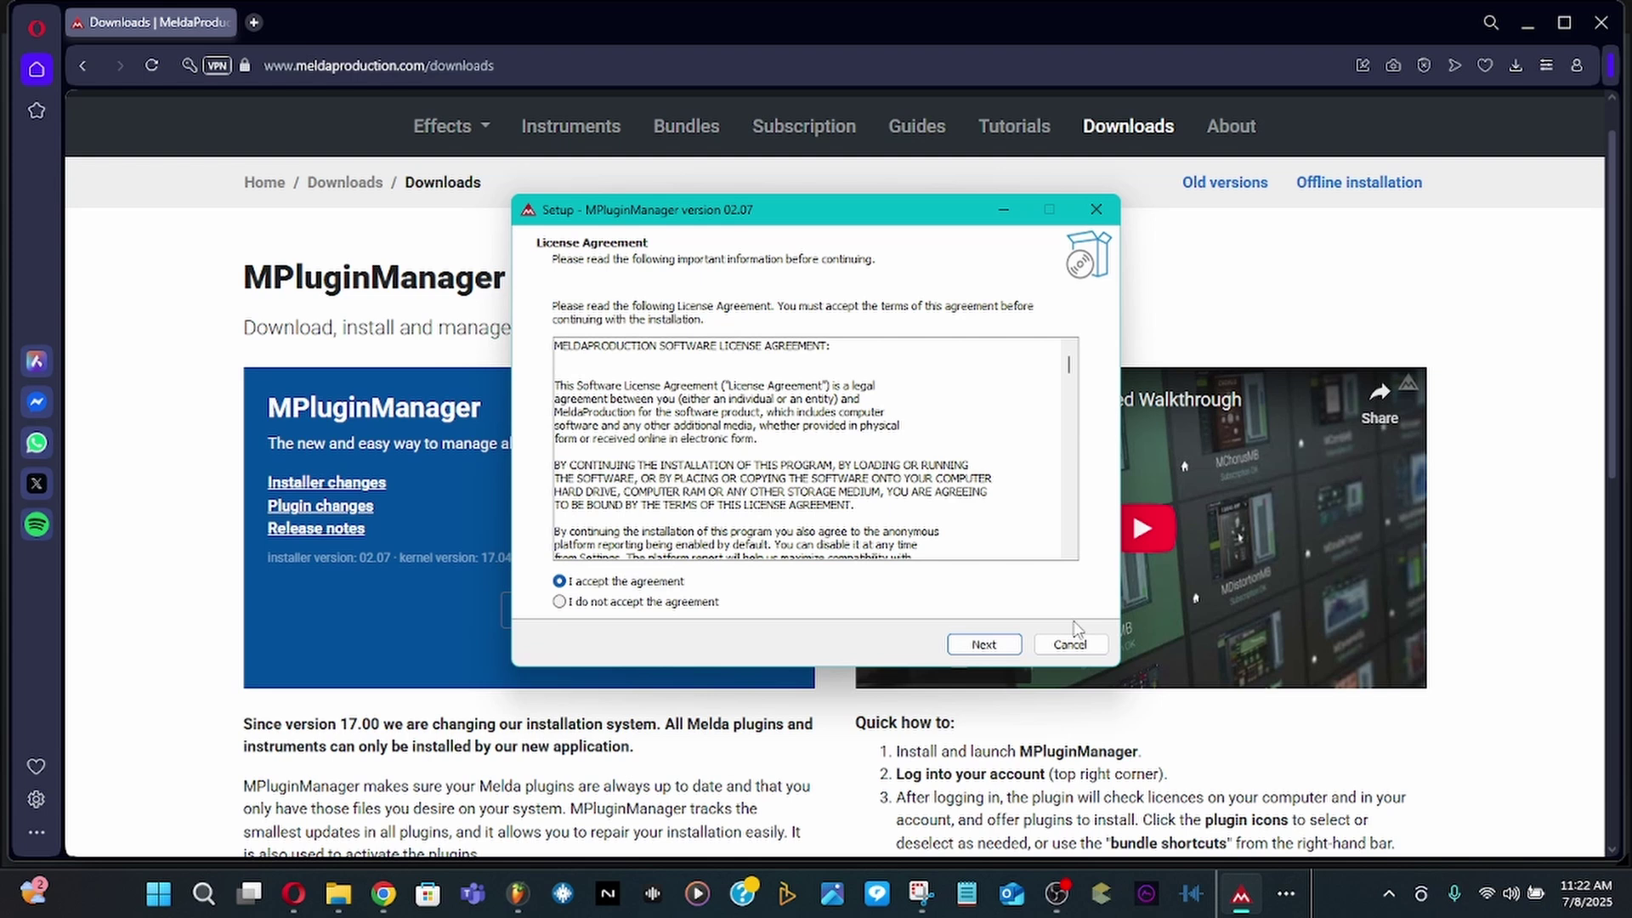
left_click(984, 645)
left_click(984, 646)
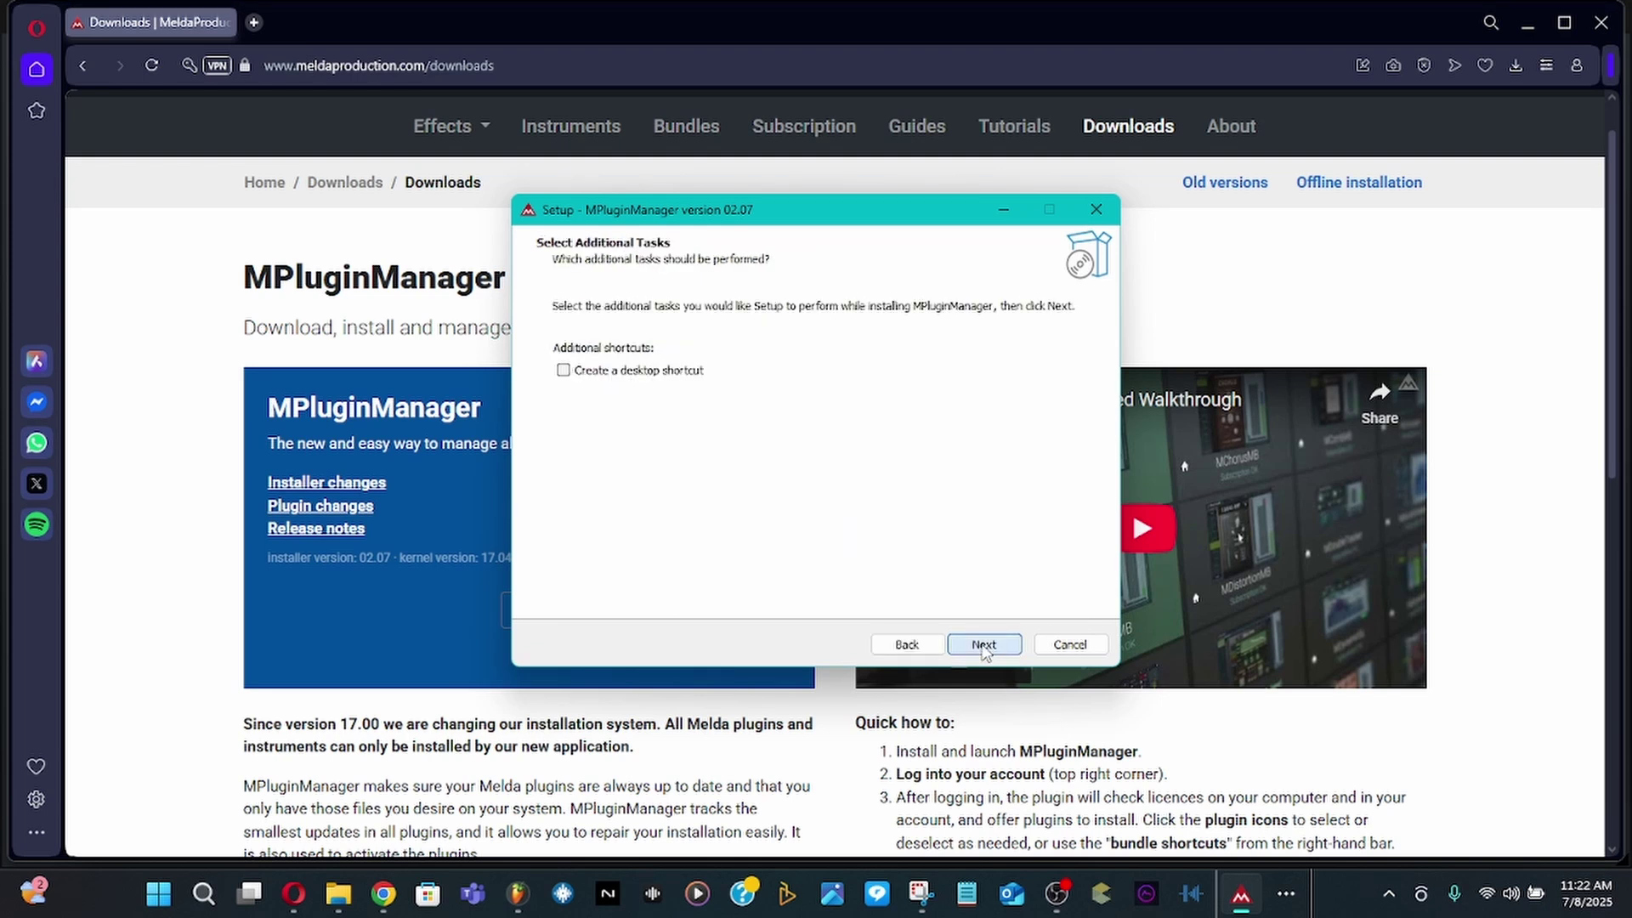
Add a desktop shortcut, install MPluginManager 02.07 and launch it on finishing
left_click(563, 371)
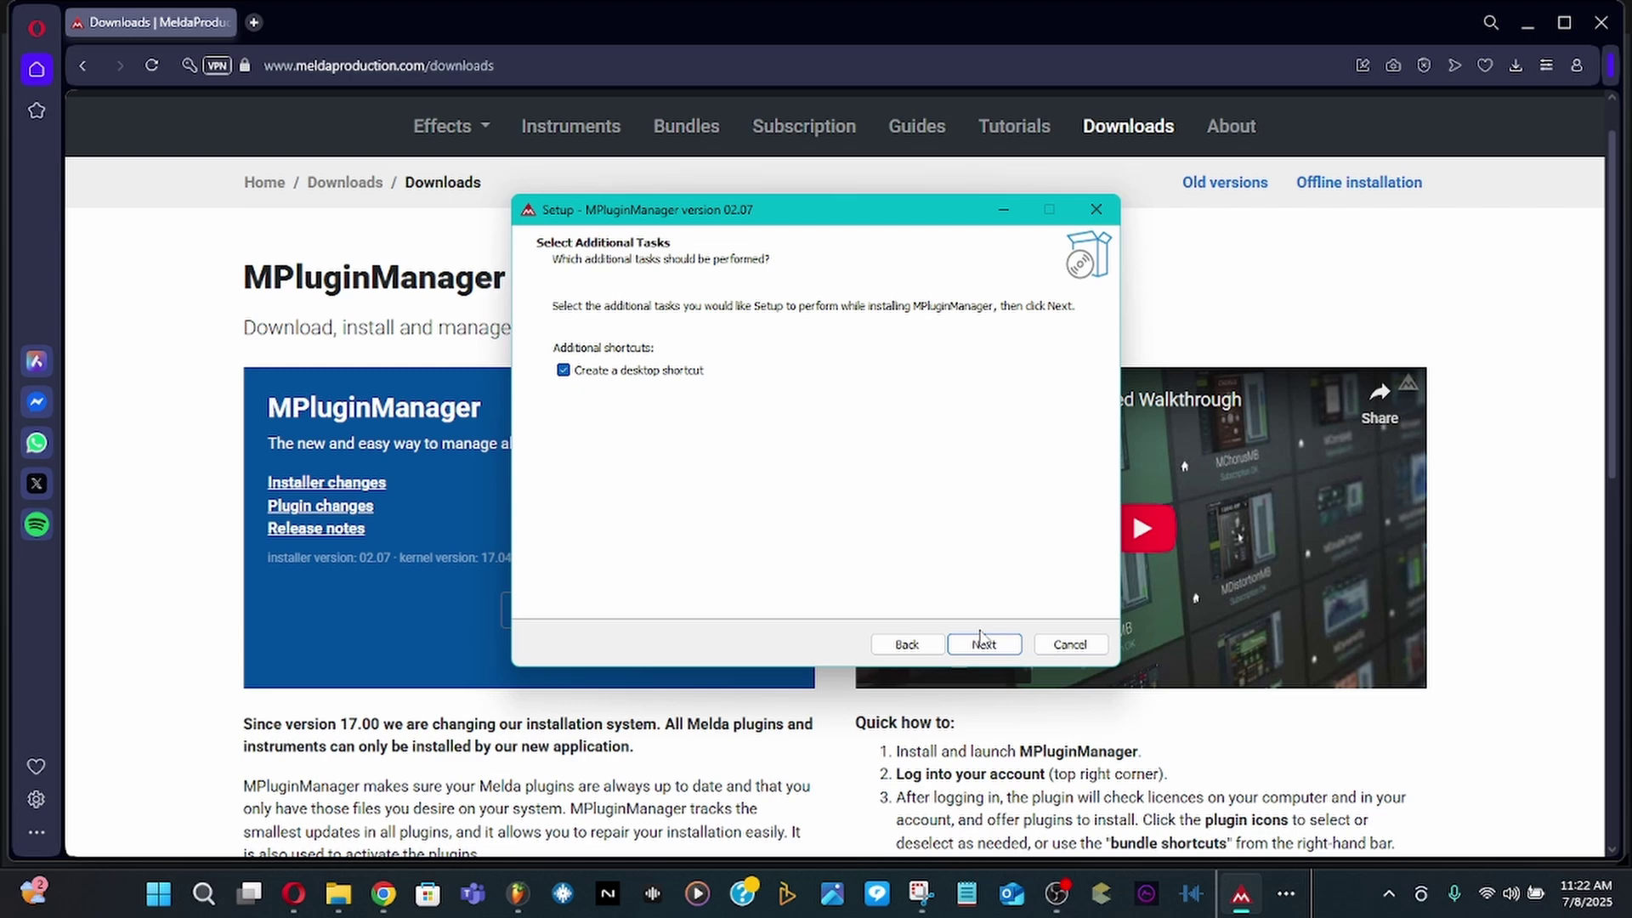
left_click(984, 646)
left_click(985, 647)
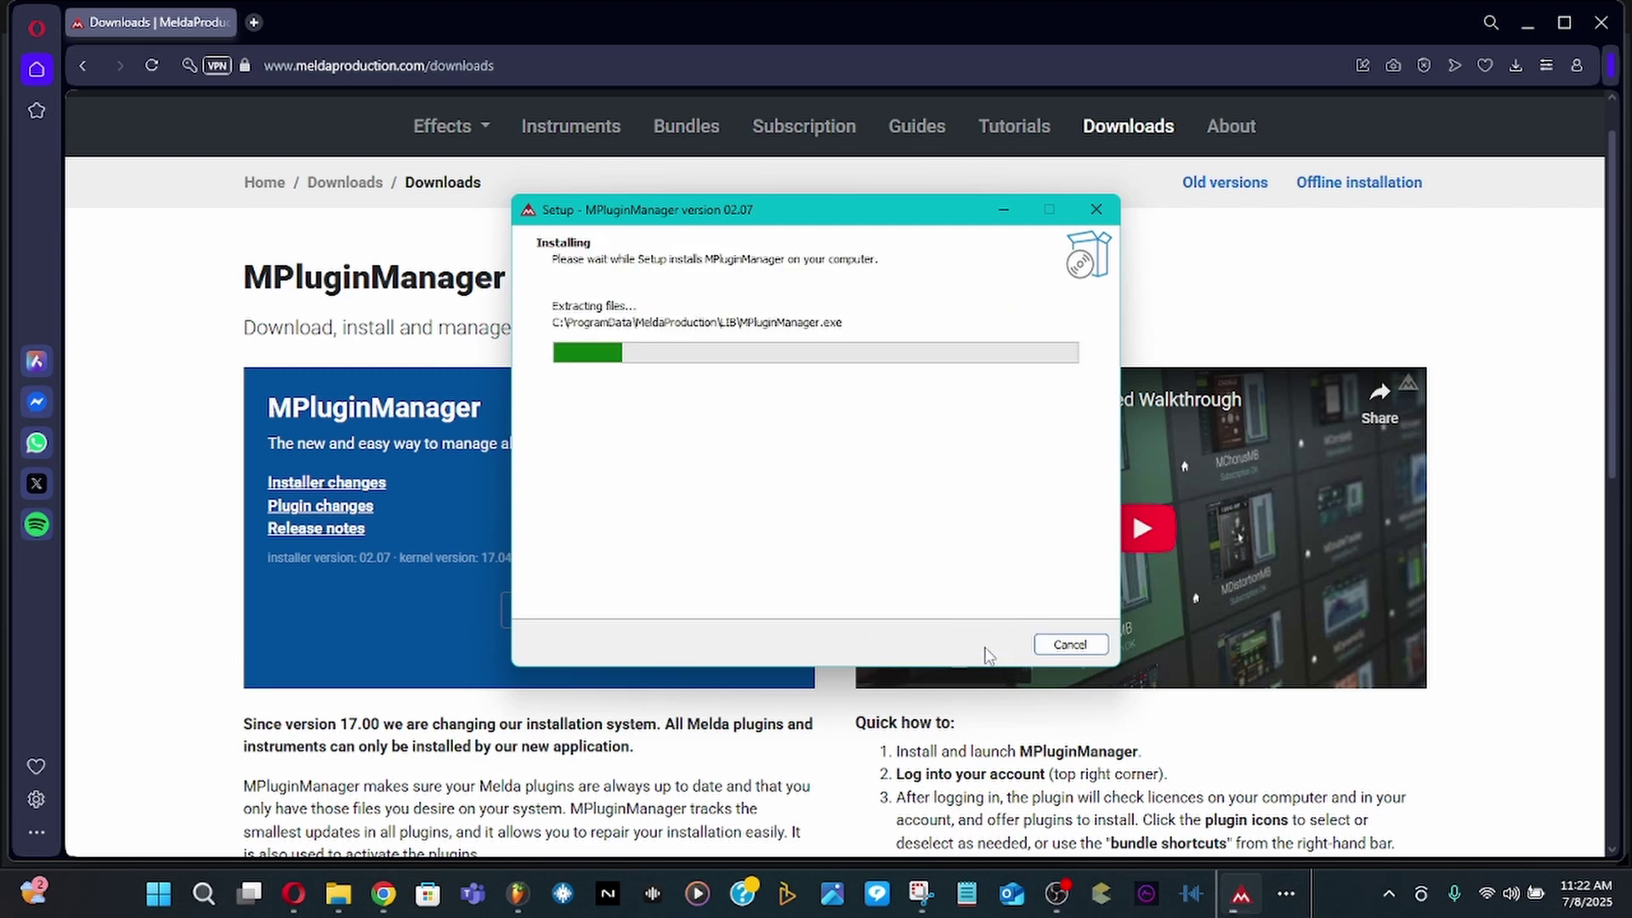
left_click(985, 645)
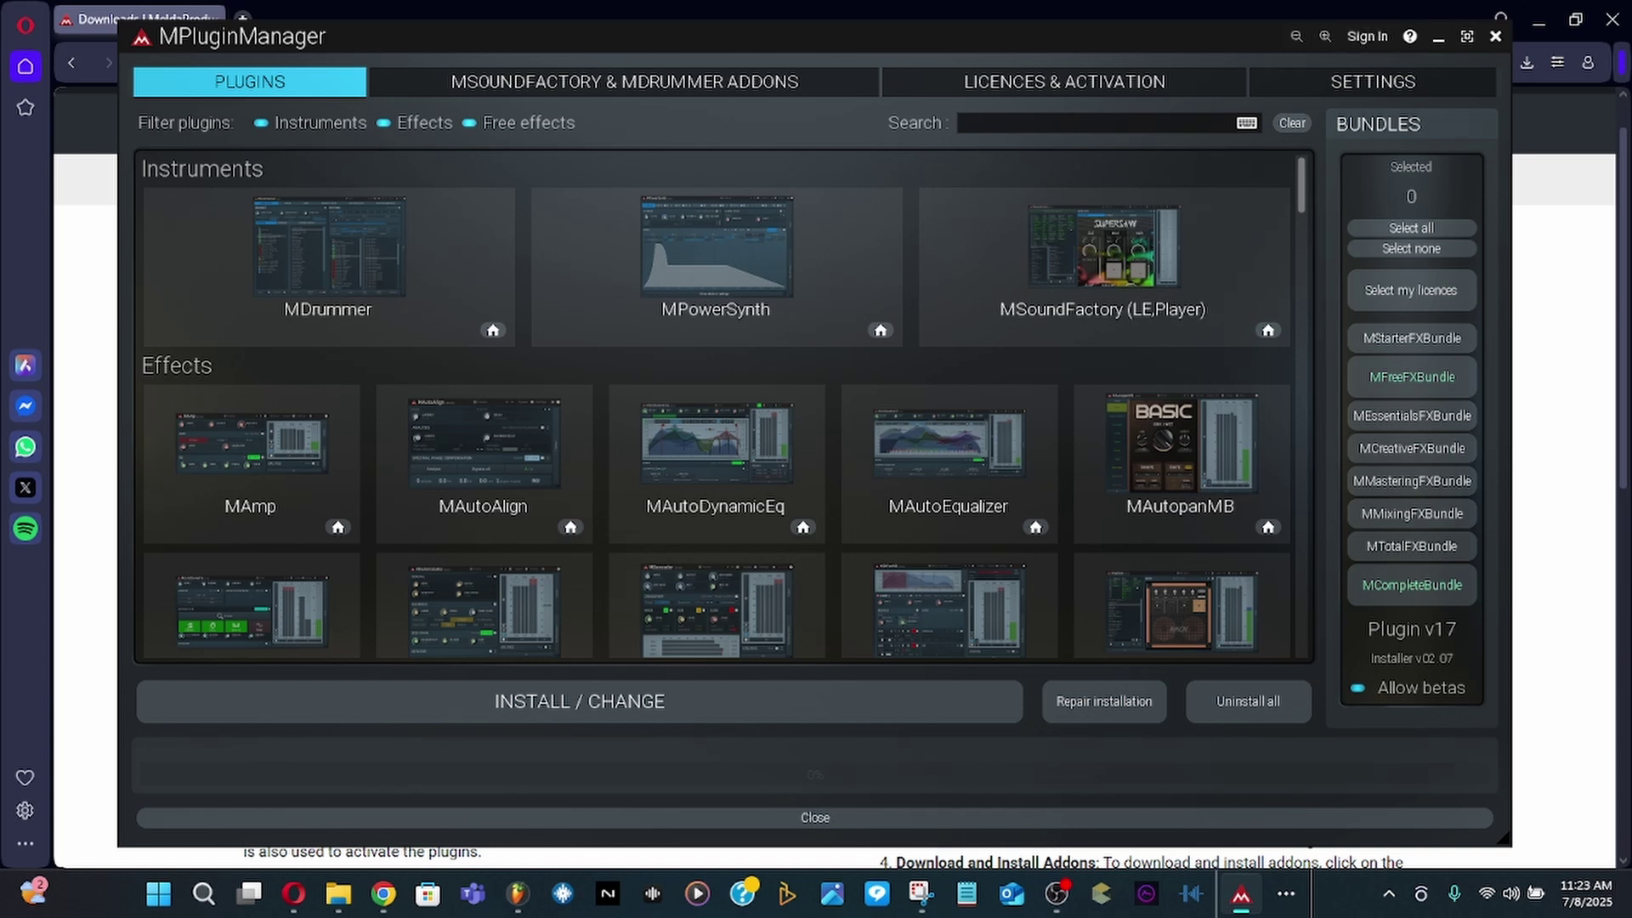
Log in to the Melda account and accept selecting the 38 free plugins
left_click(1367, 40)
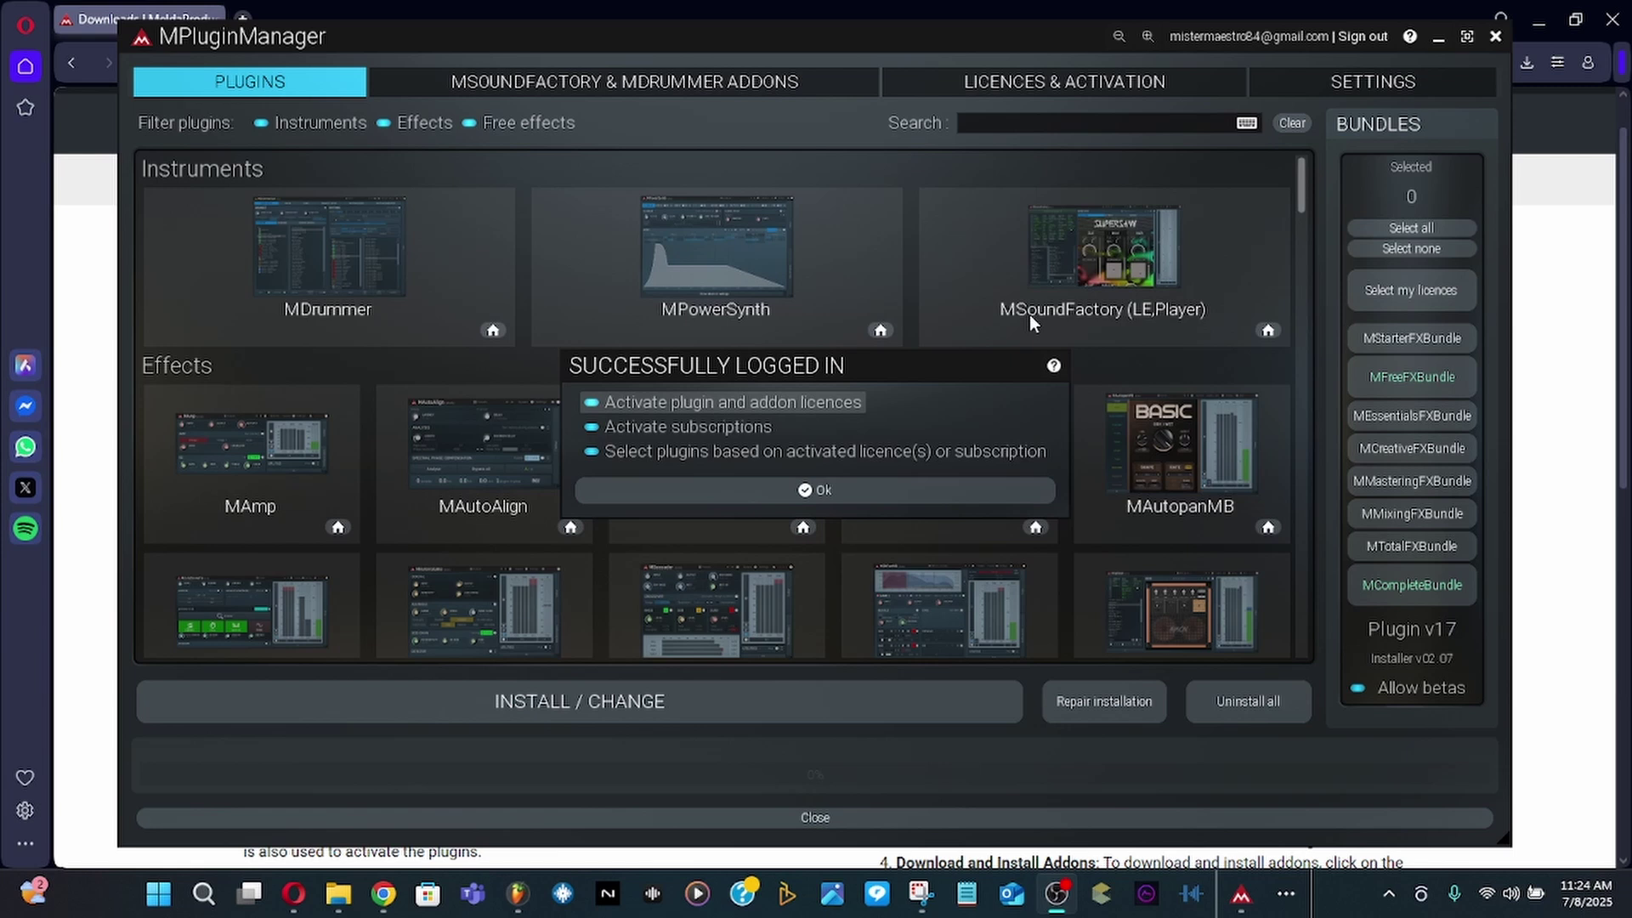
left_click(807, 497)
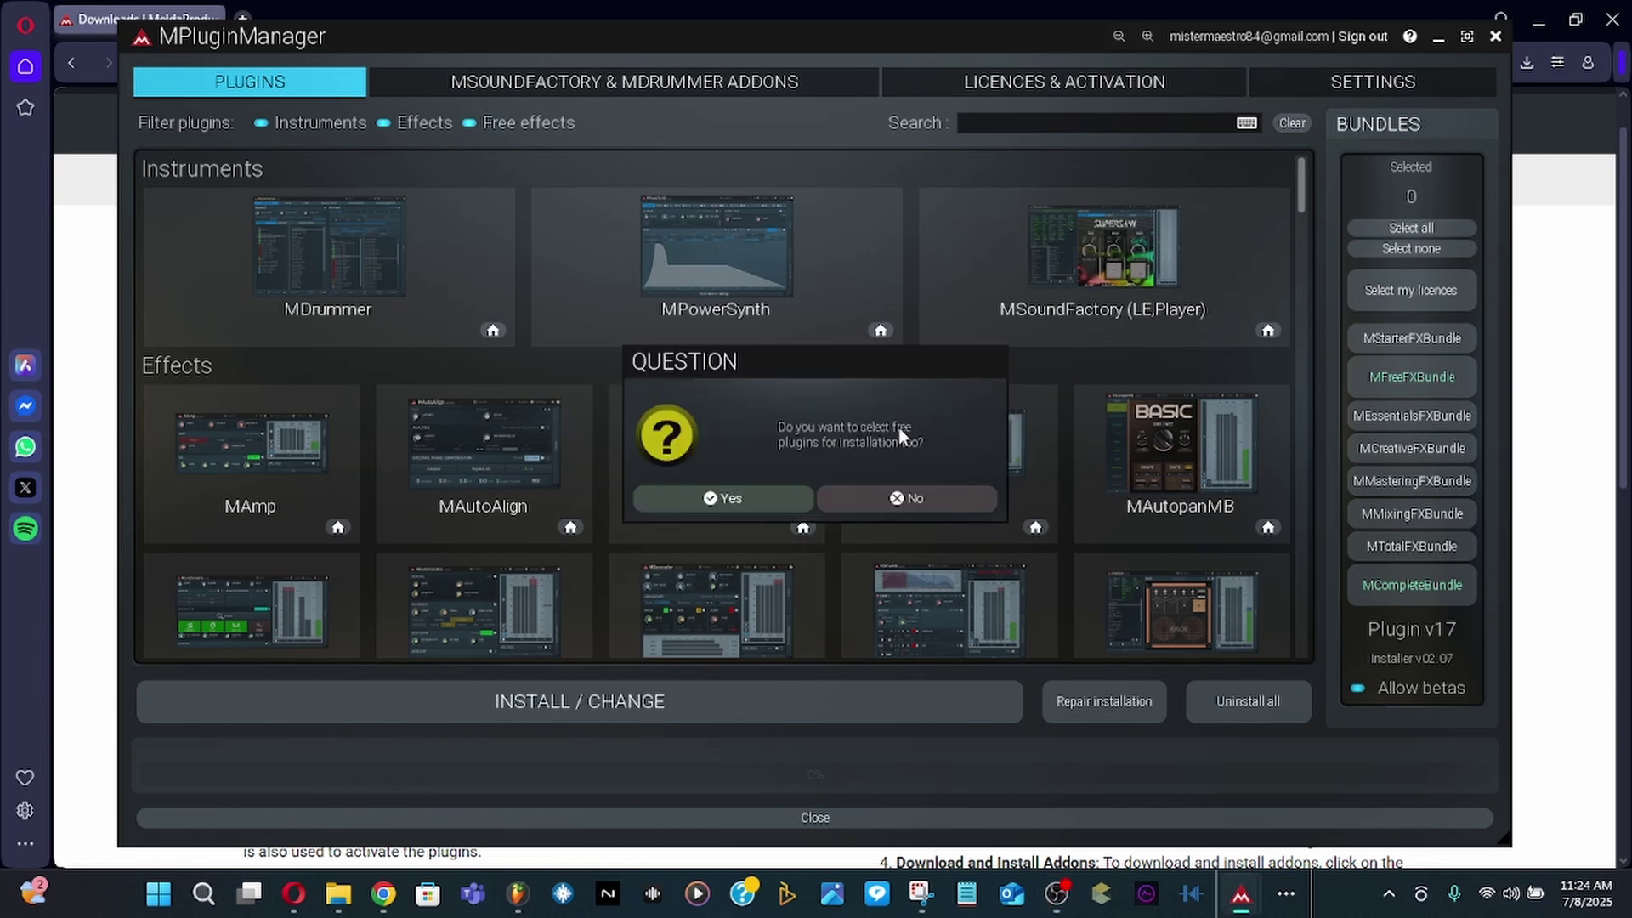
left_click(712, 499)
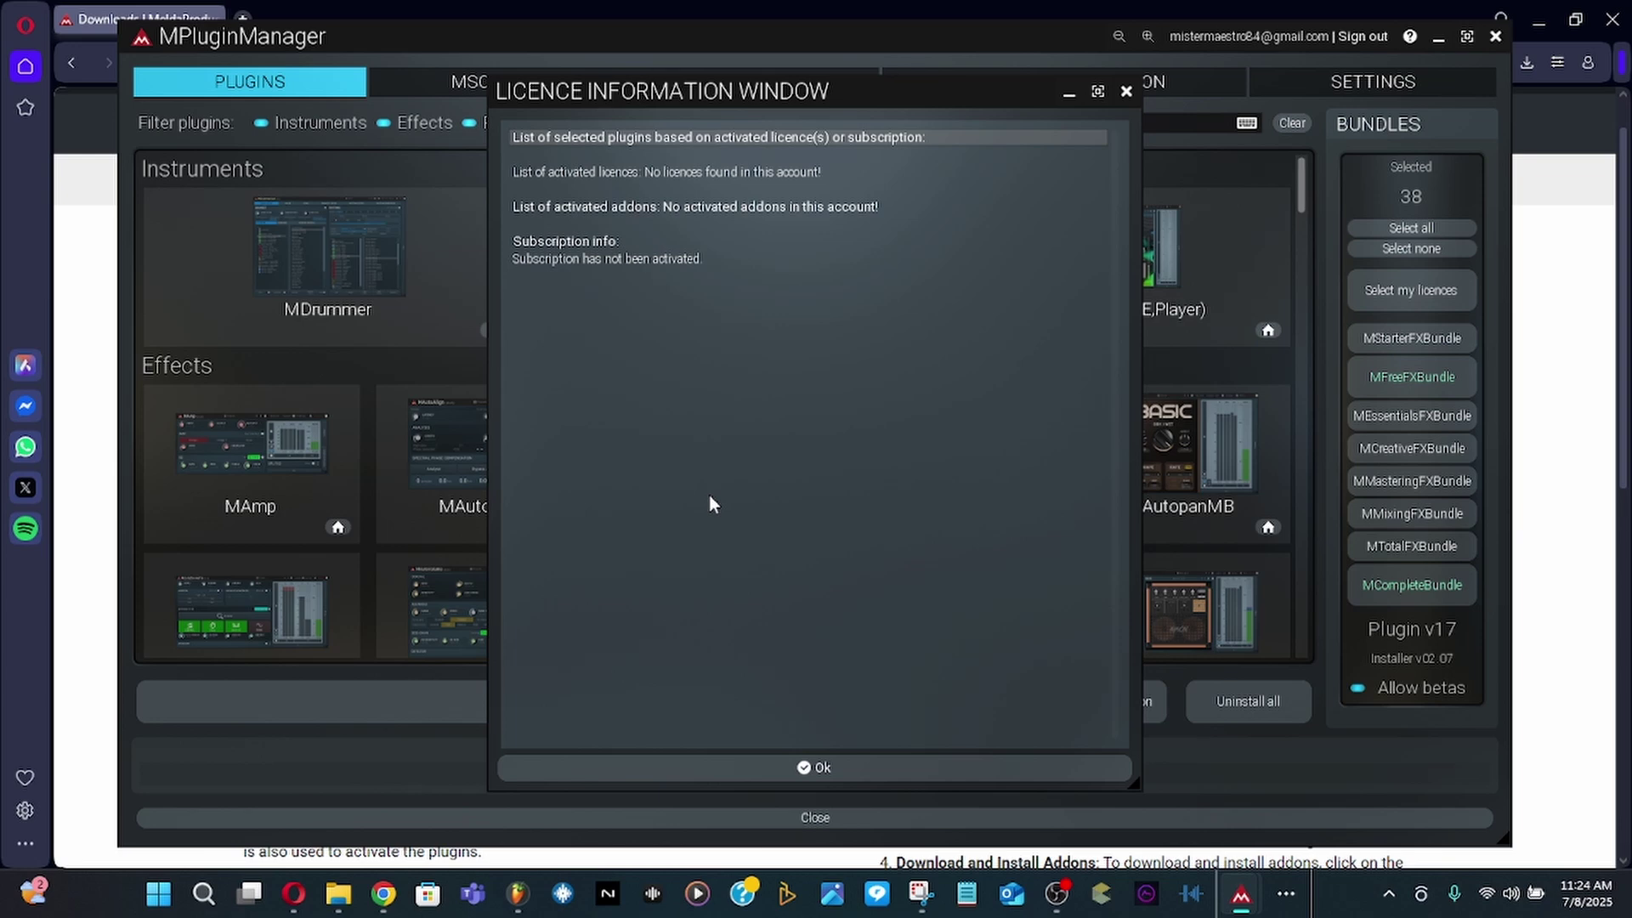
Clear the whole plugin selection and mark only the free MAGC effect for installation
left_click(817, 775)
left_click_drag(1301, 183, 1271, 656)
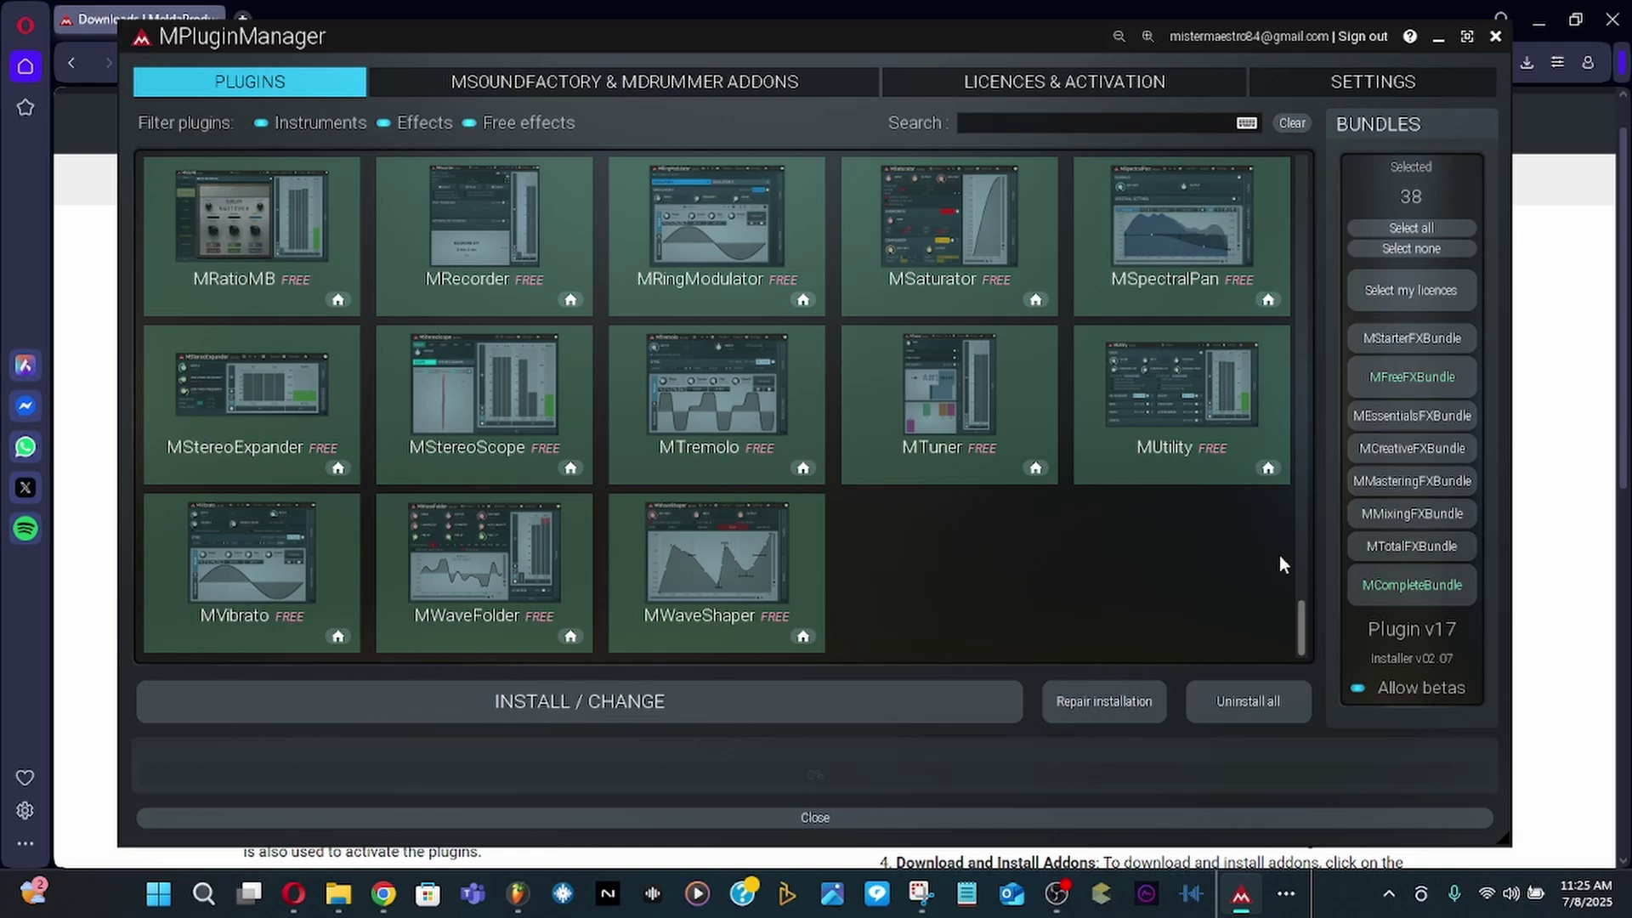
left_click_drag(1300, 629, 1296, 487)
left_click(1407, 230)
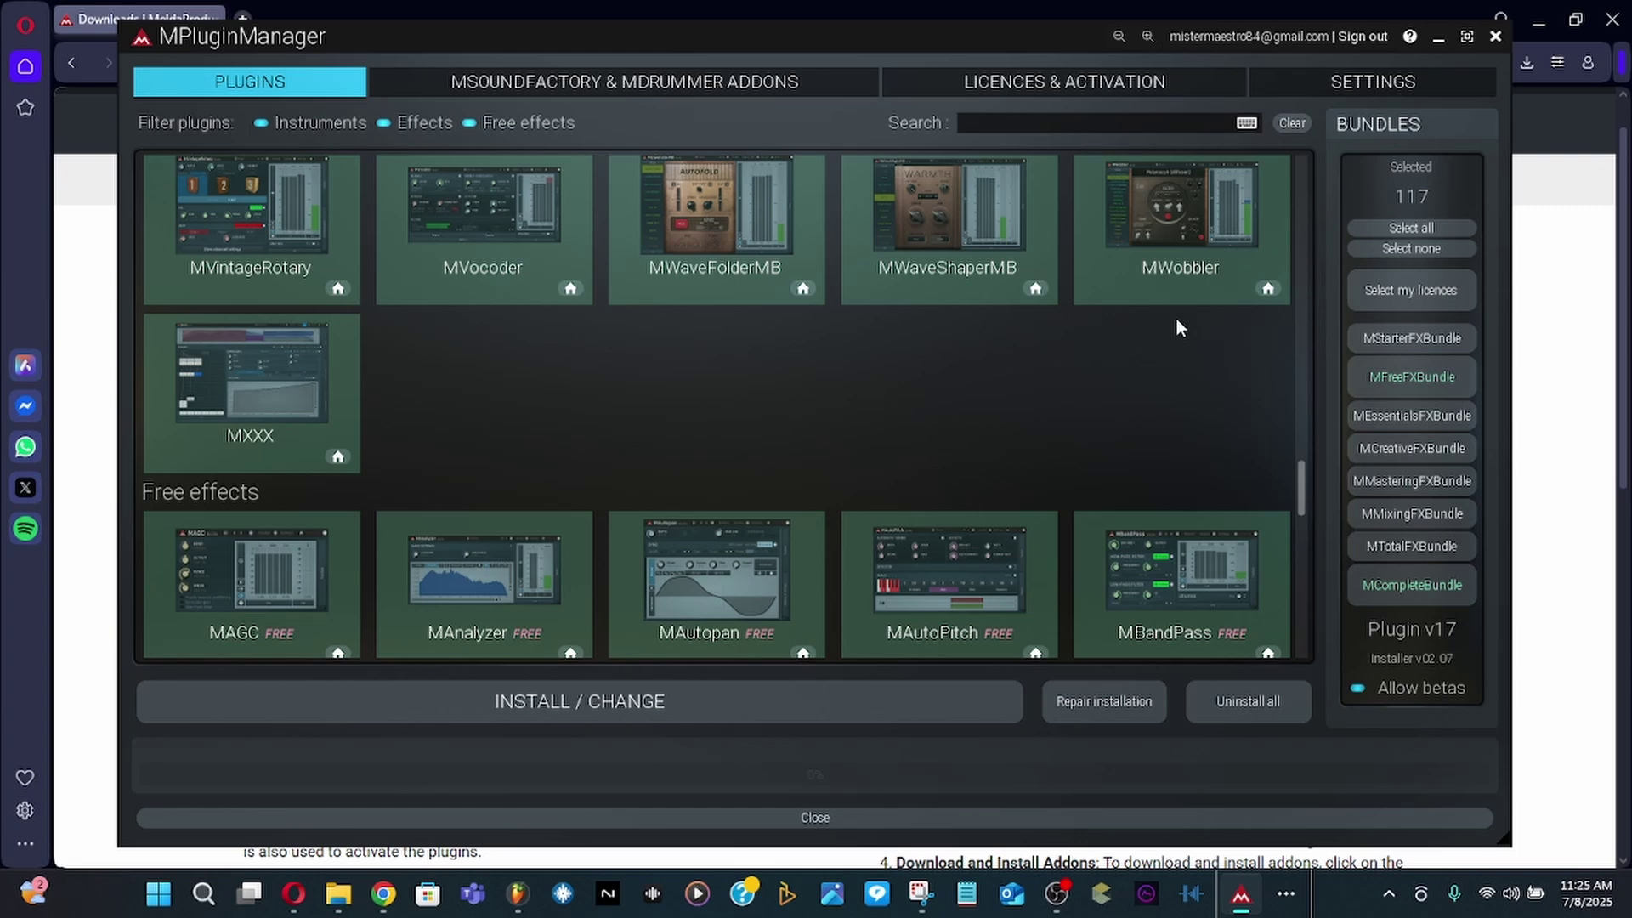
left_click(1356, 248)
scroll(1304, 510, "down", 3)
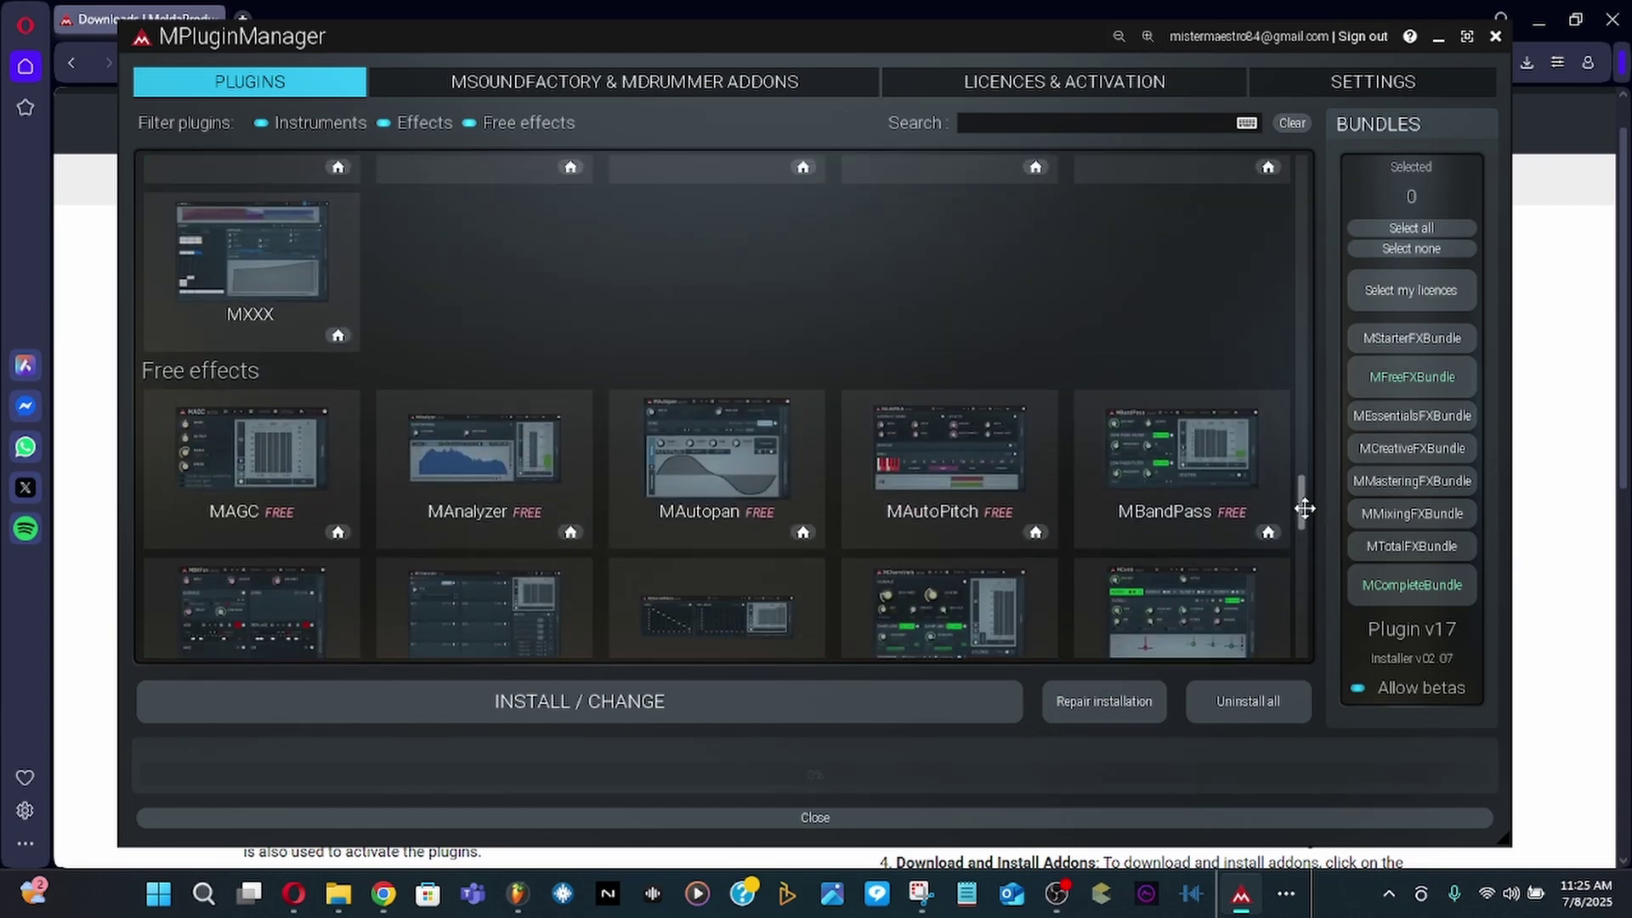
left_click(293, 365)
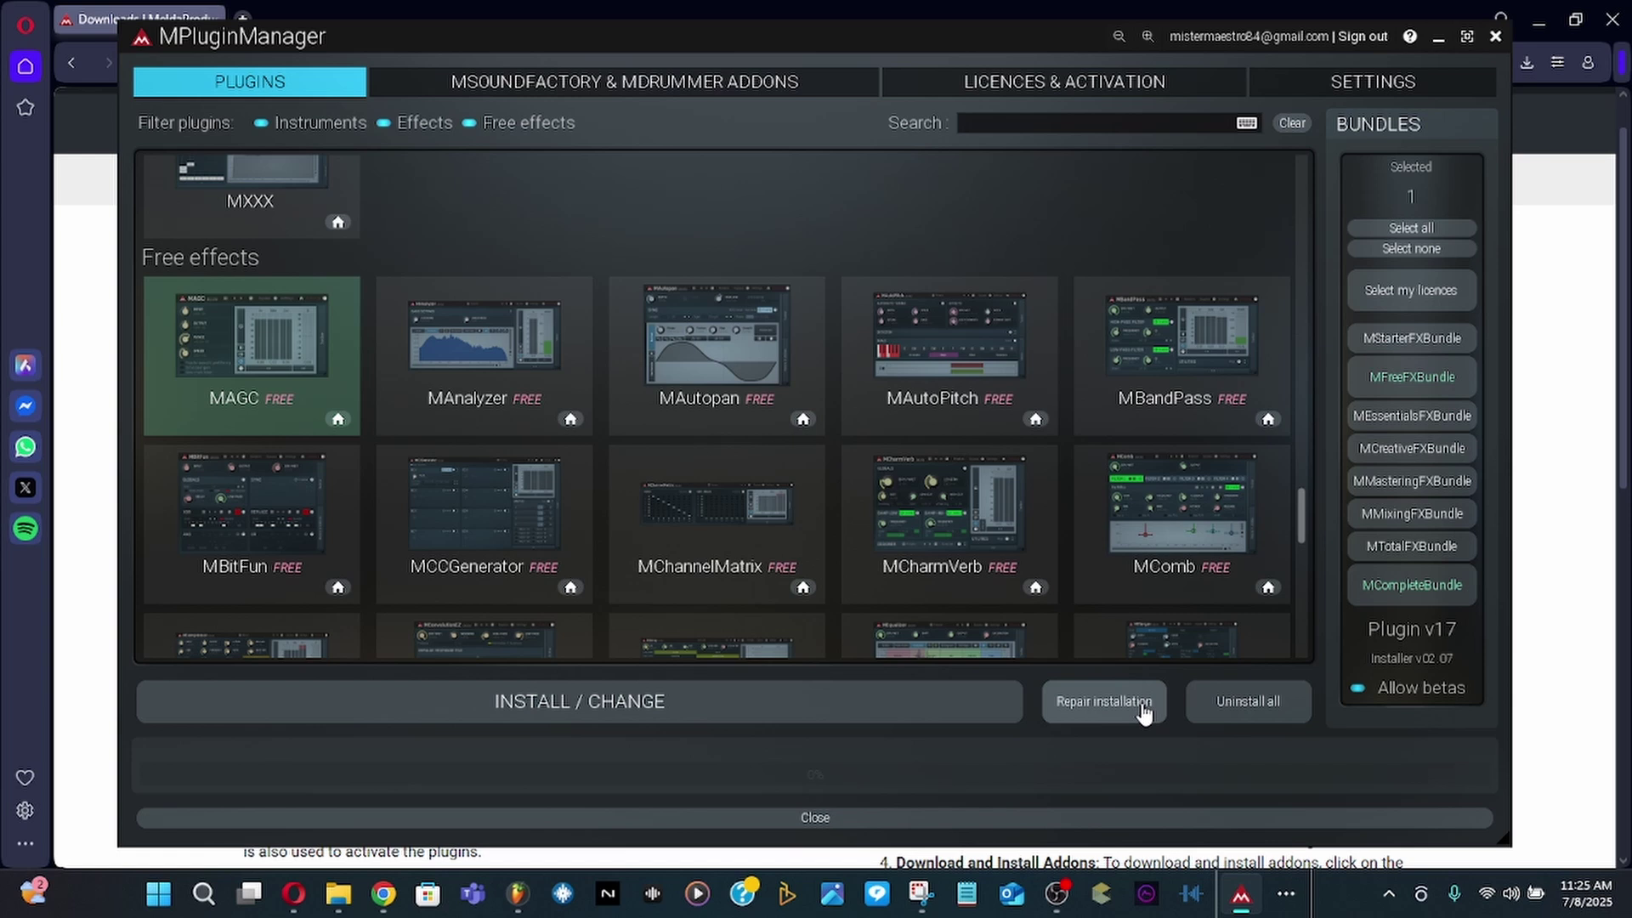
Install MAGC and acknowledge the installation-finished message
left_click(653, 696)
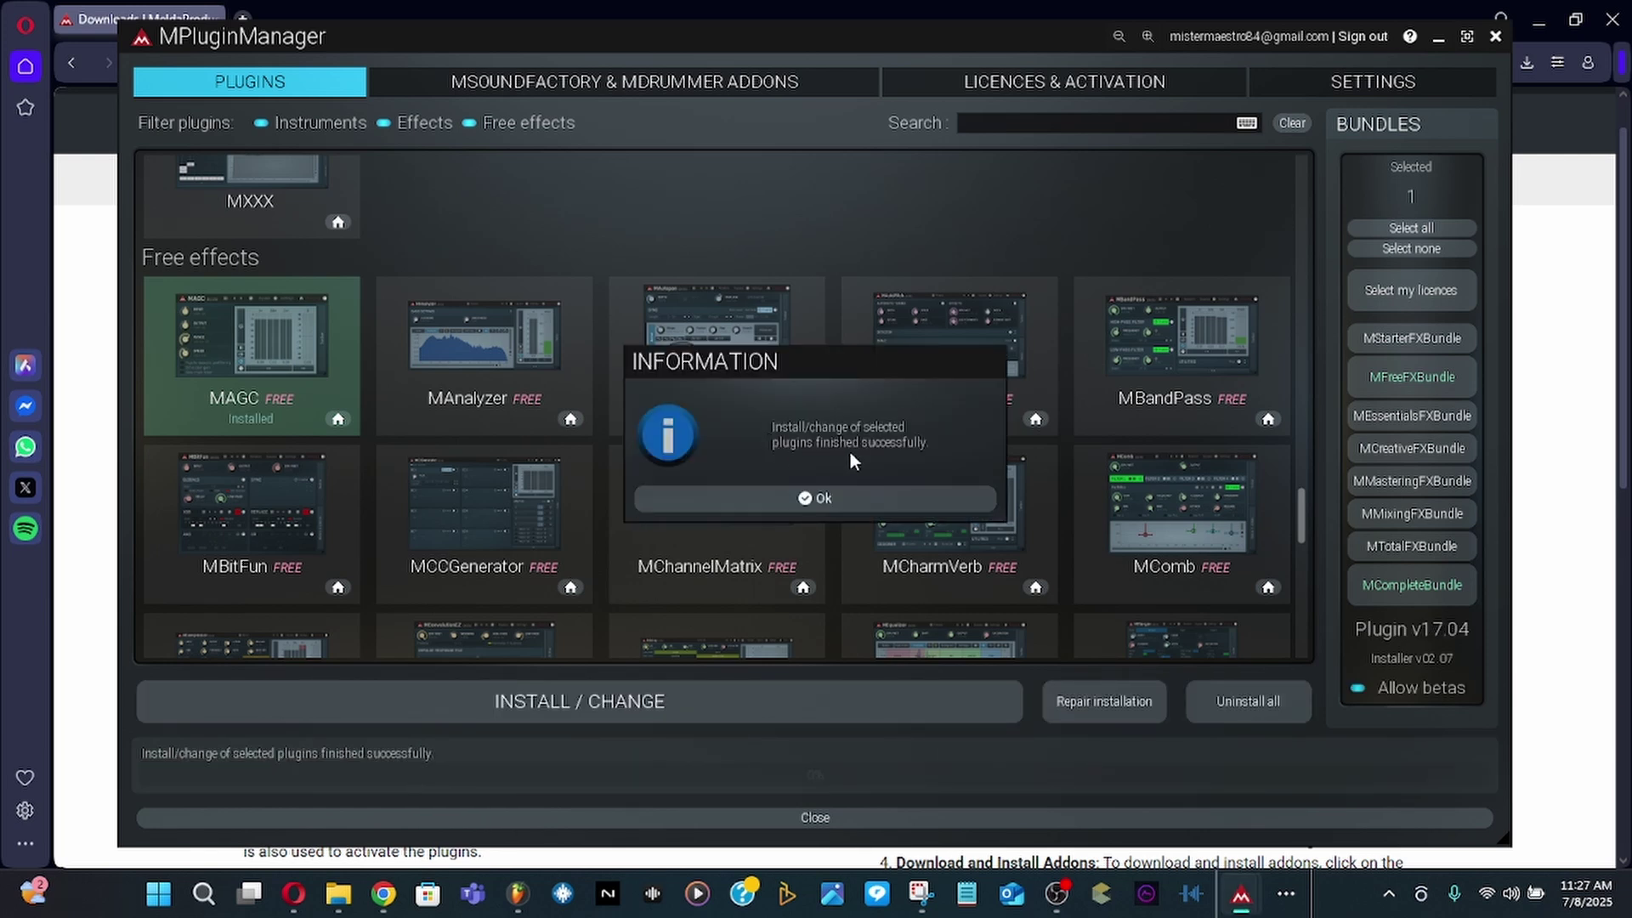
left_click(849, 500)
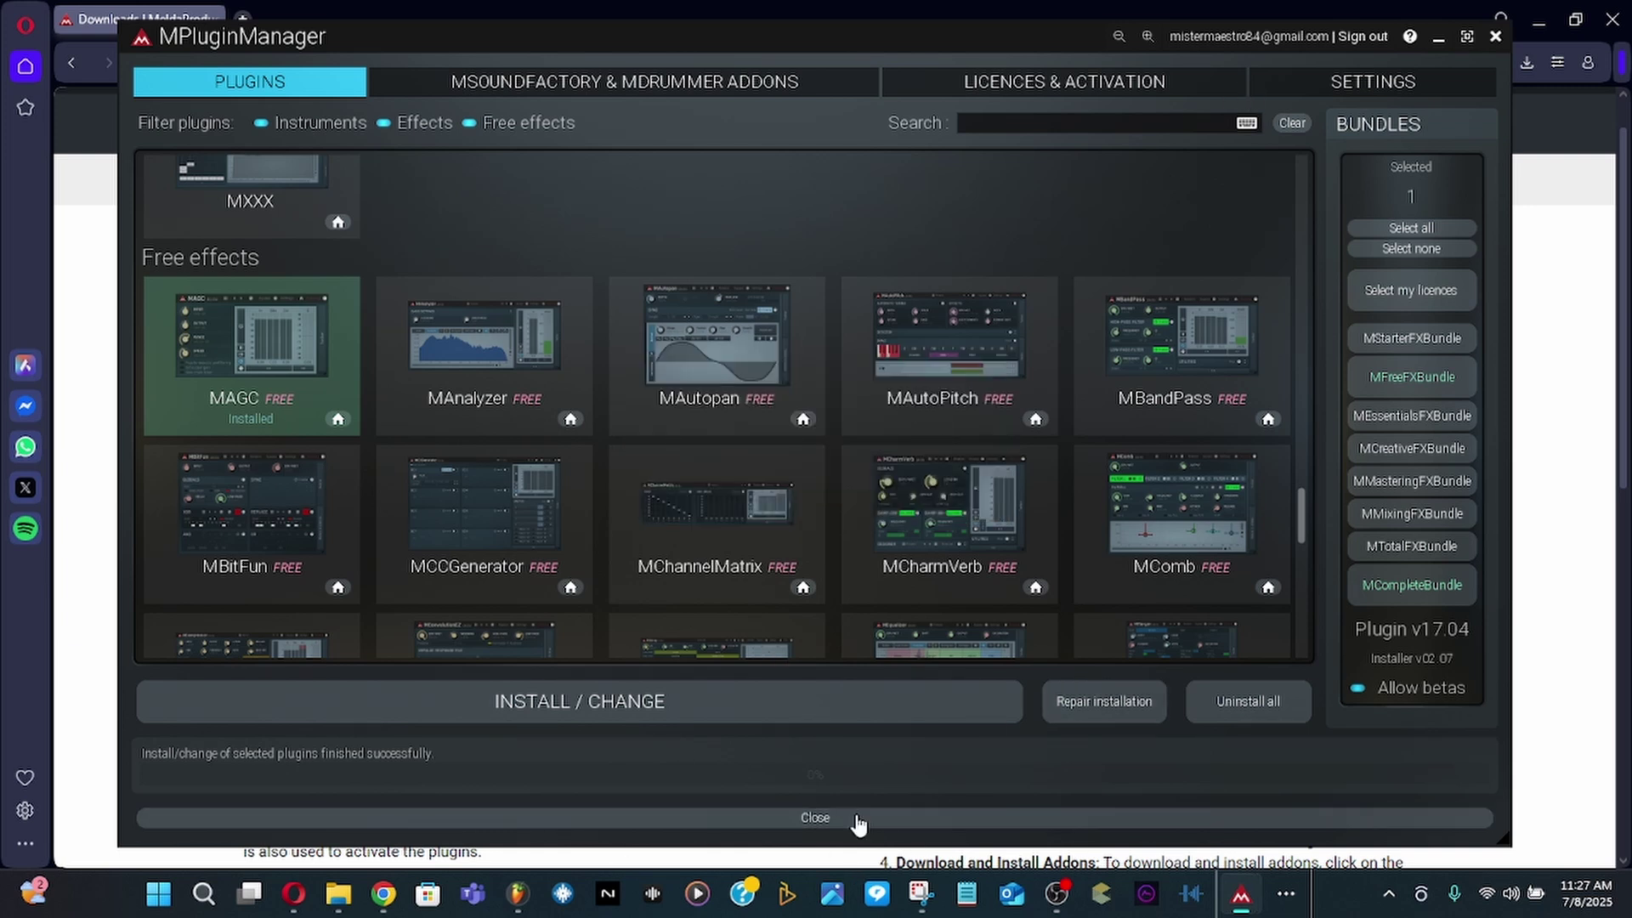
mouse_move(518, 906)
Add VSTPlugins as a Plugin Manager search path and rescan, finding 274 plugins
left_click(1241, 893)
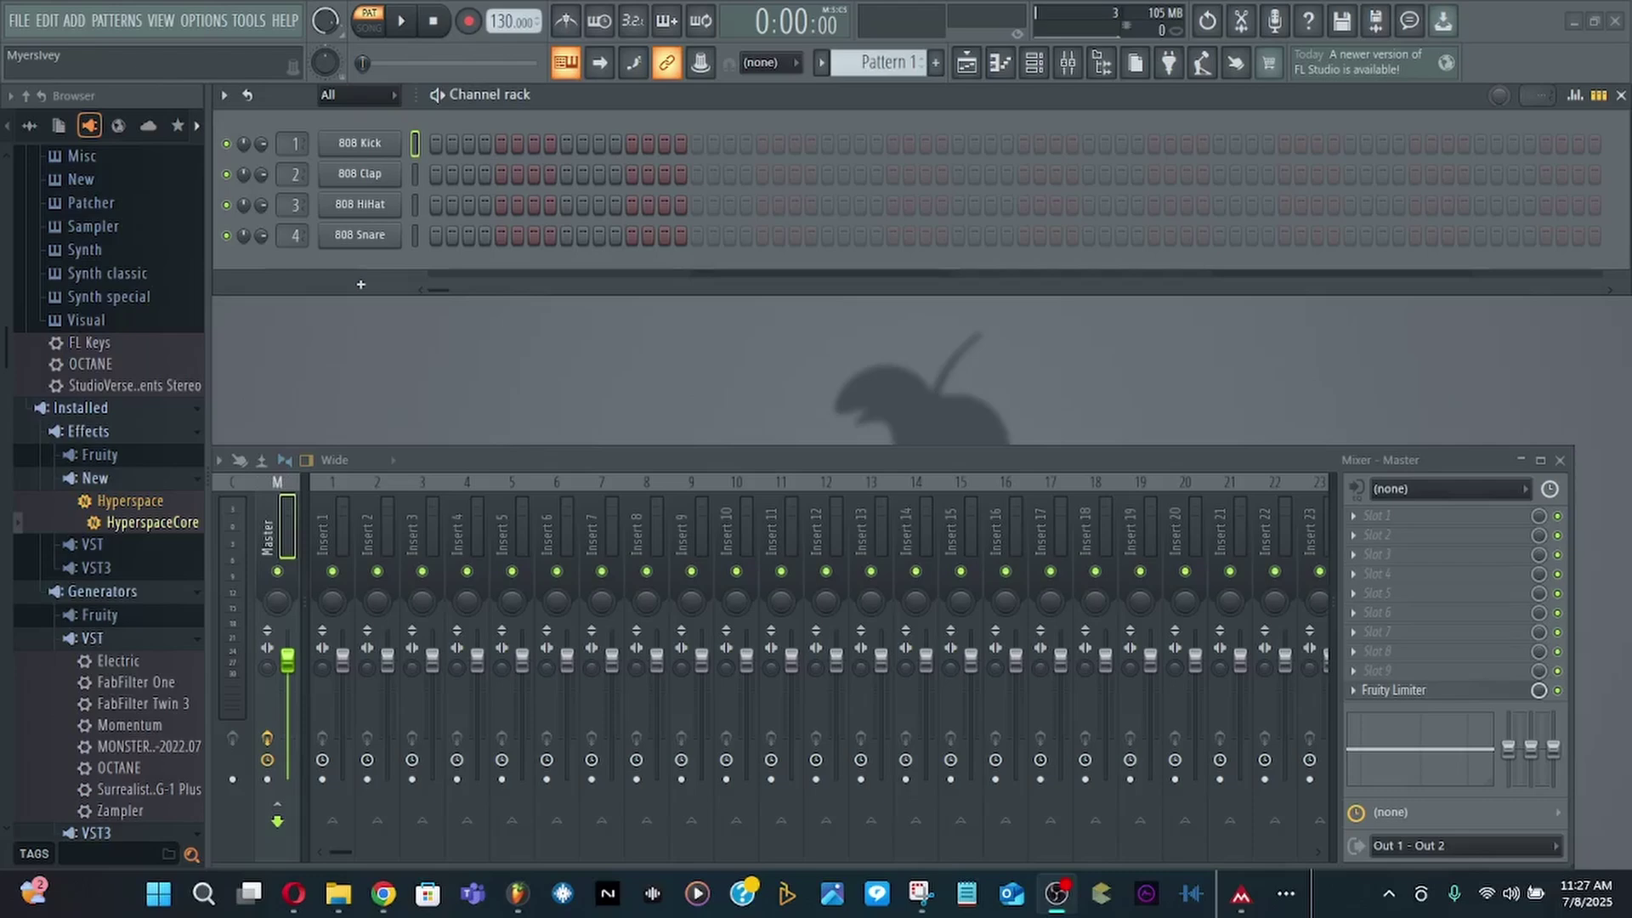
left_click(206, 21)
left_click(219, 158)
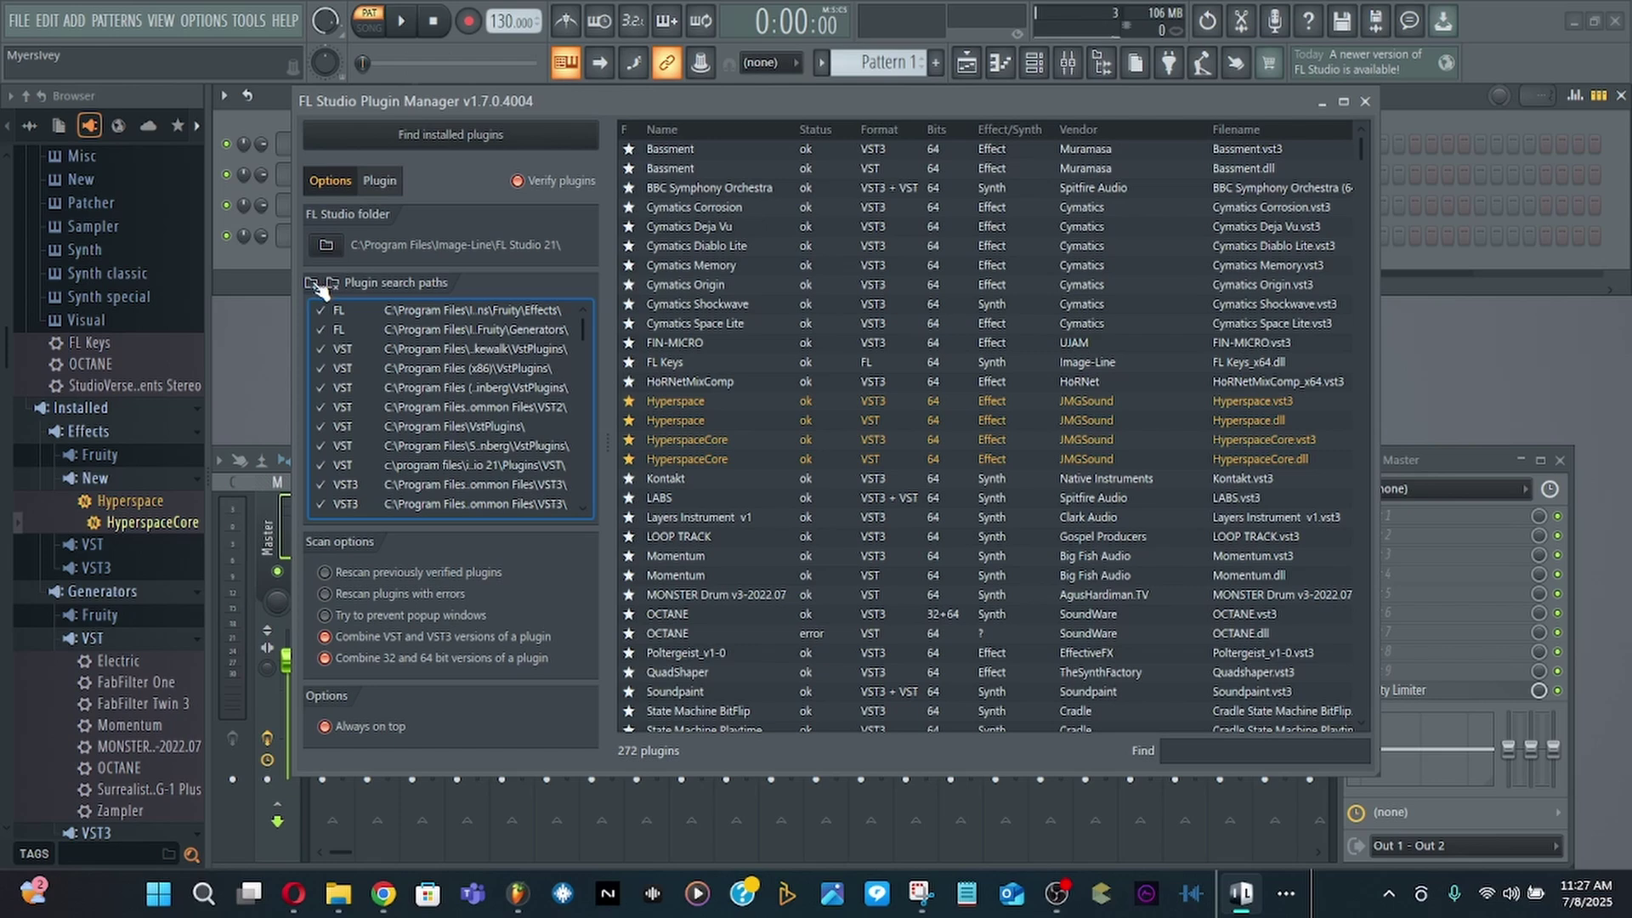
left_click(311, 283)
scroll(310, 278, "down", 5)
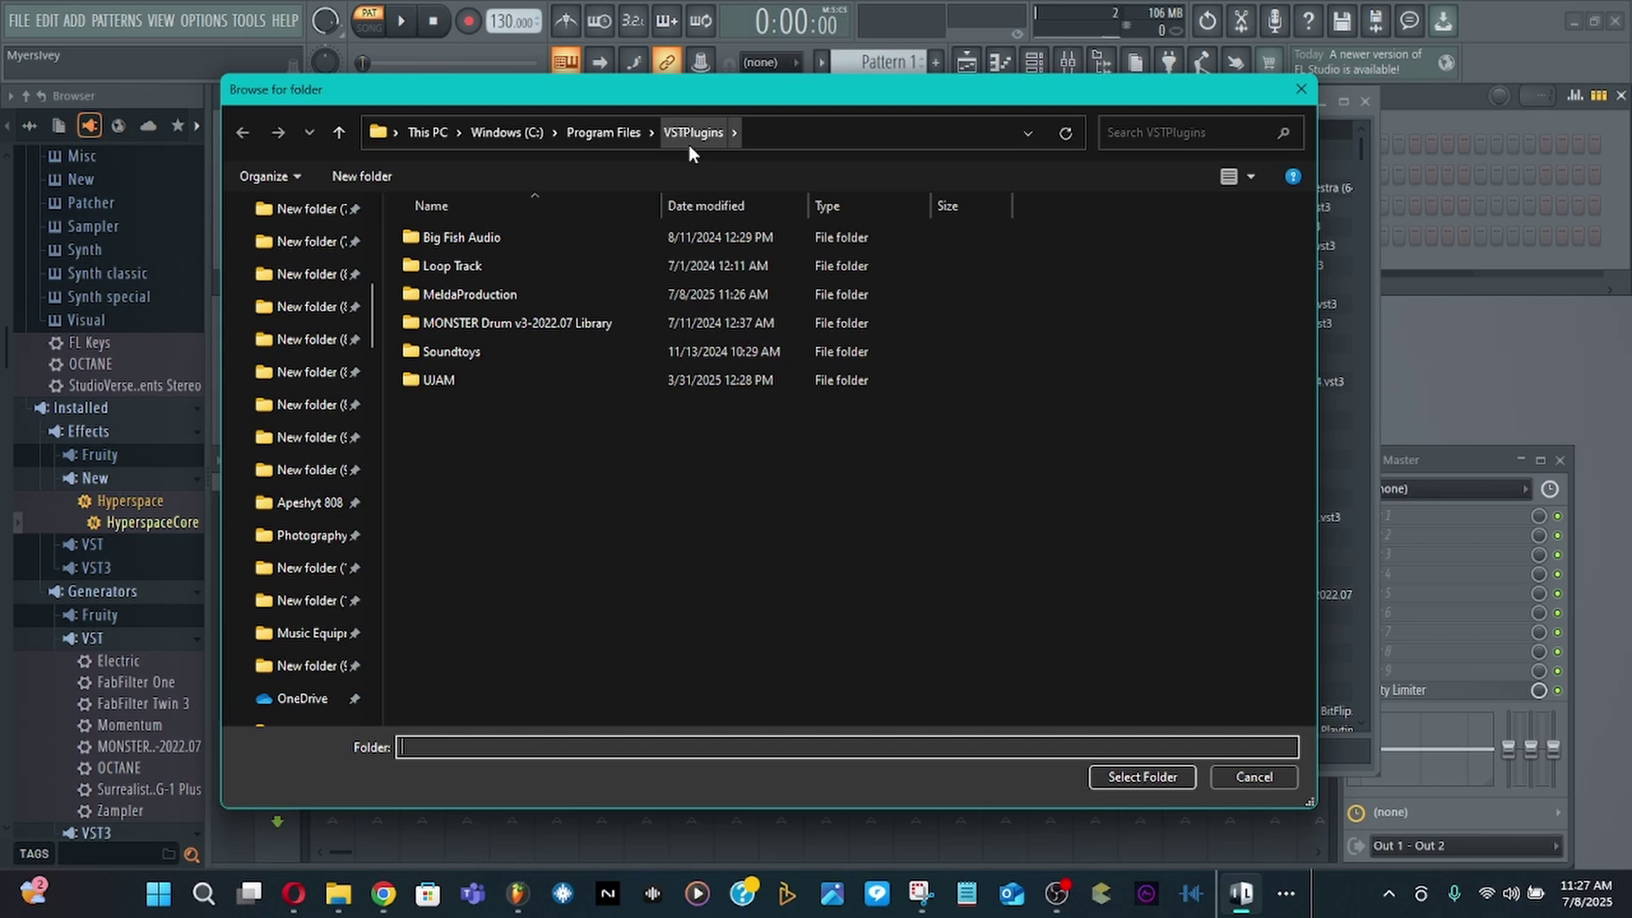
left_click(1156, 777)
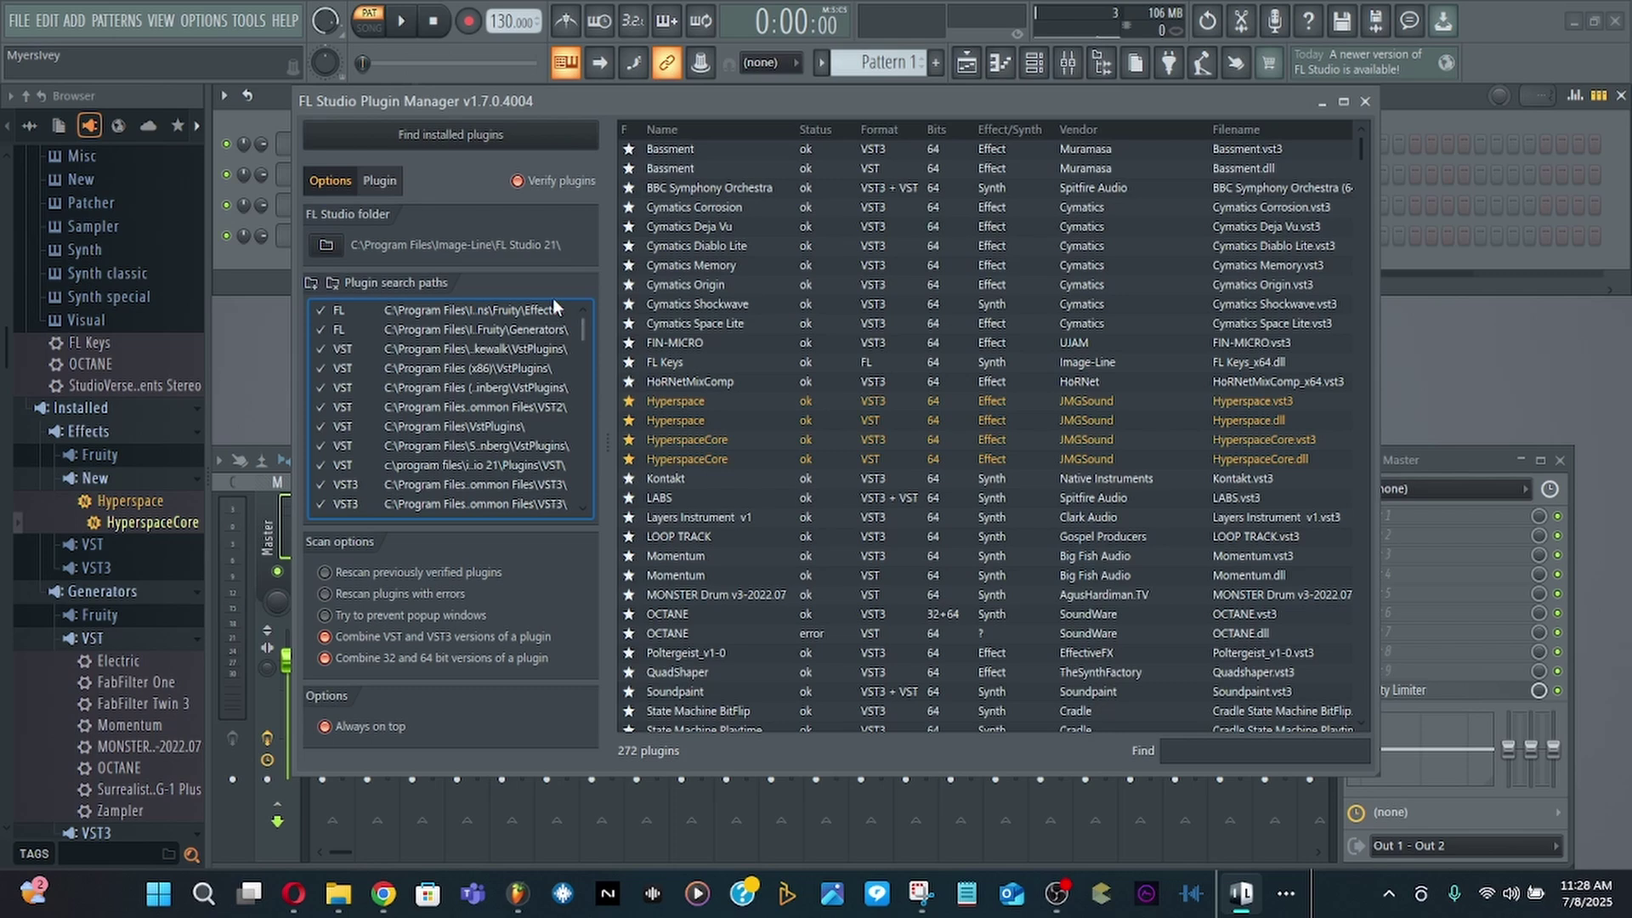
left_click(445, 140)
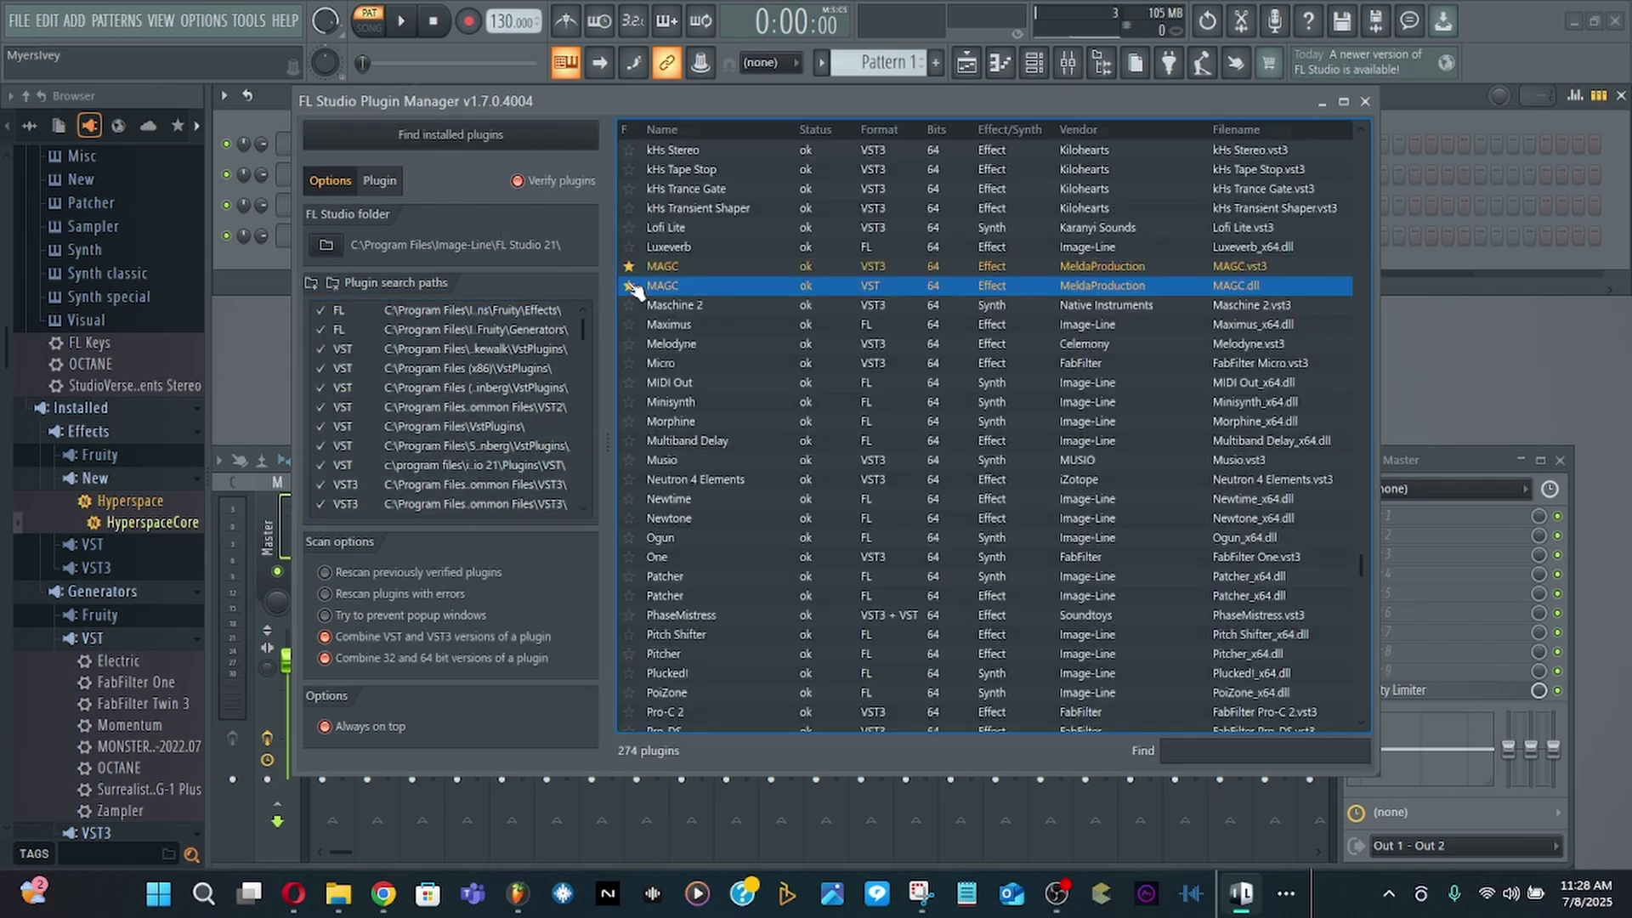
left_click(1365, 103)
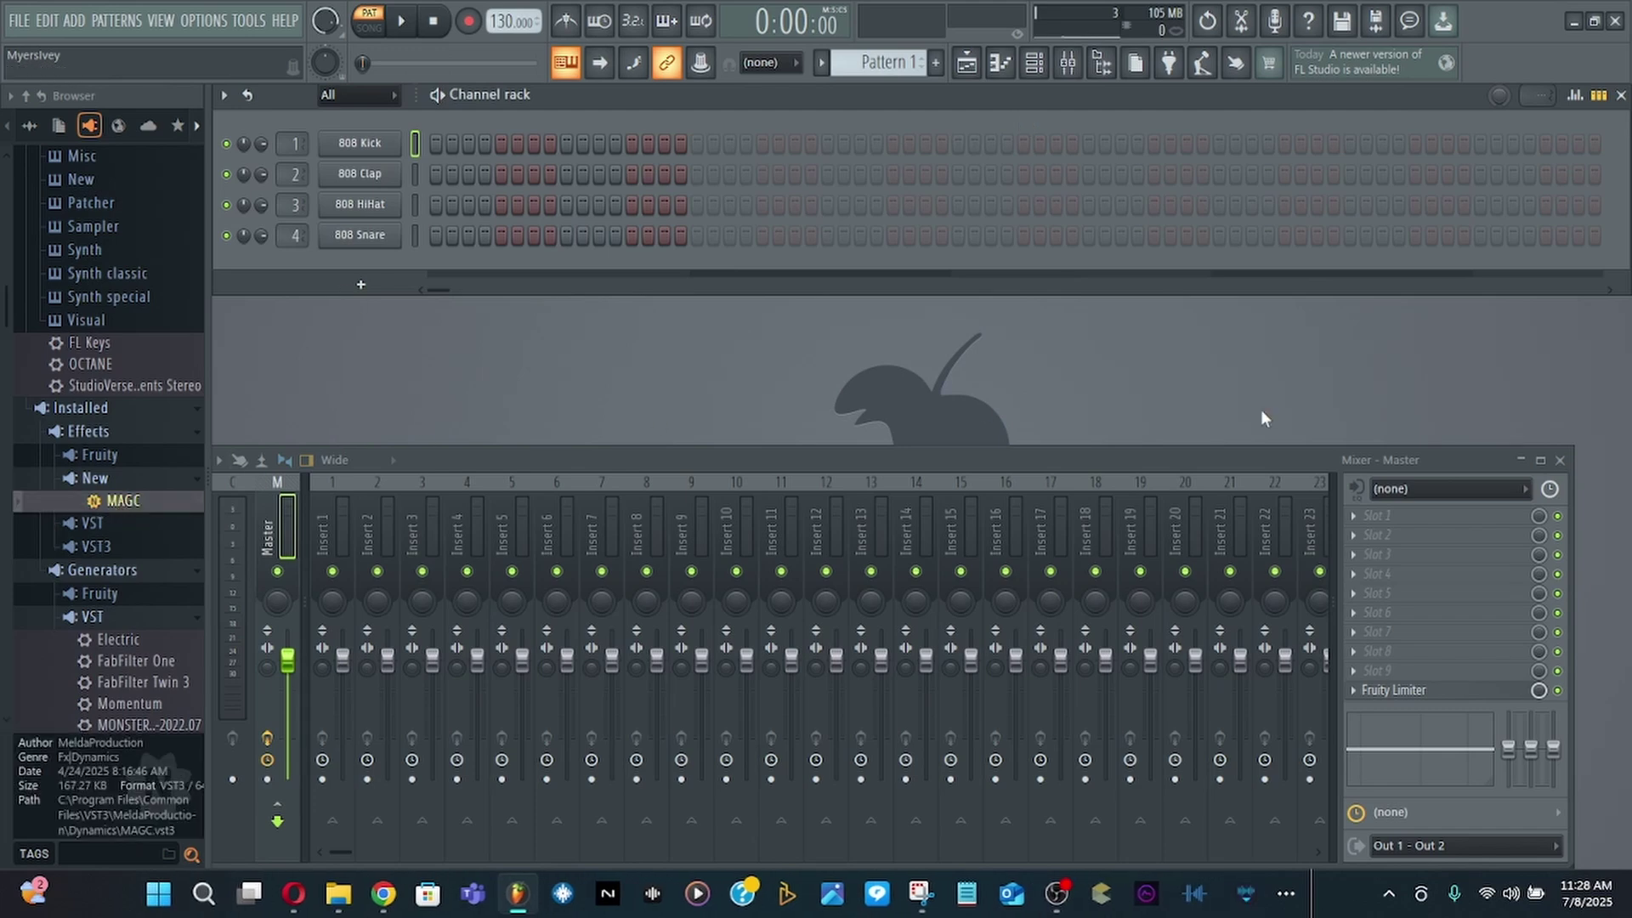
Load MAGC into Slot 1 of the Master mixer track
left_click(1371, 519)
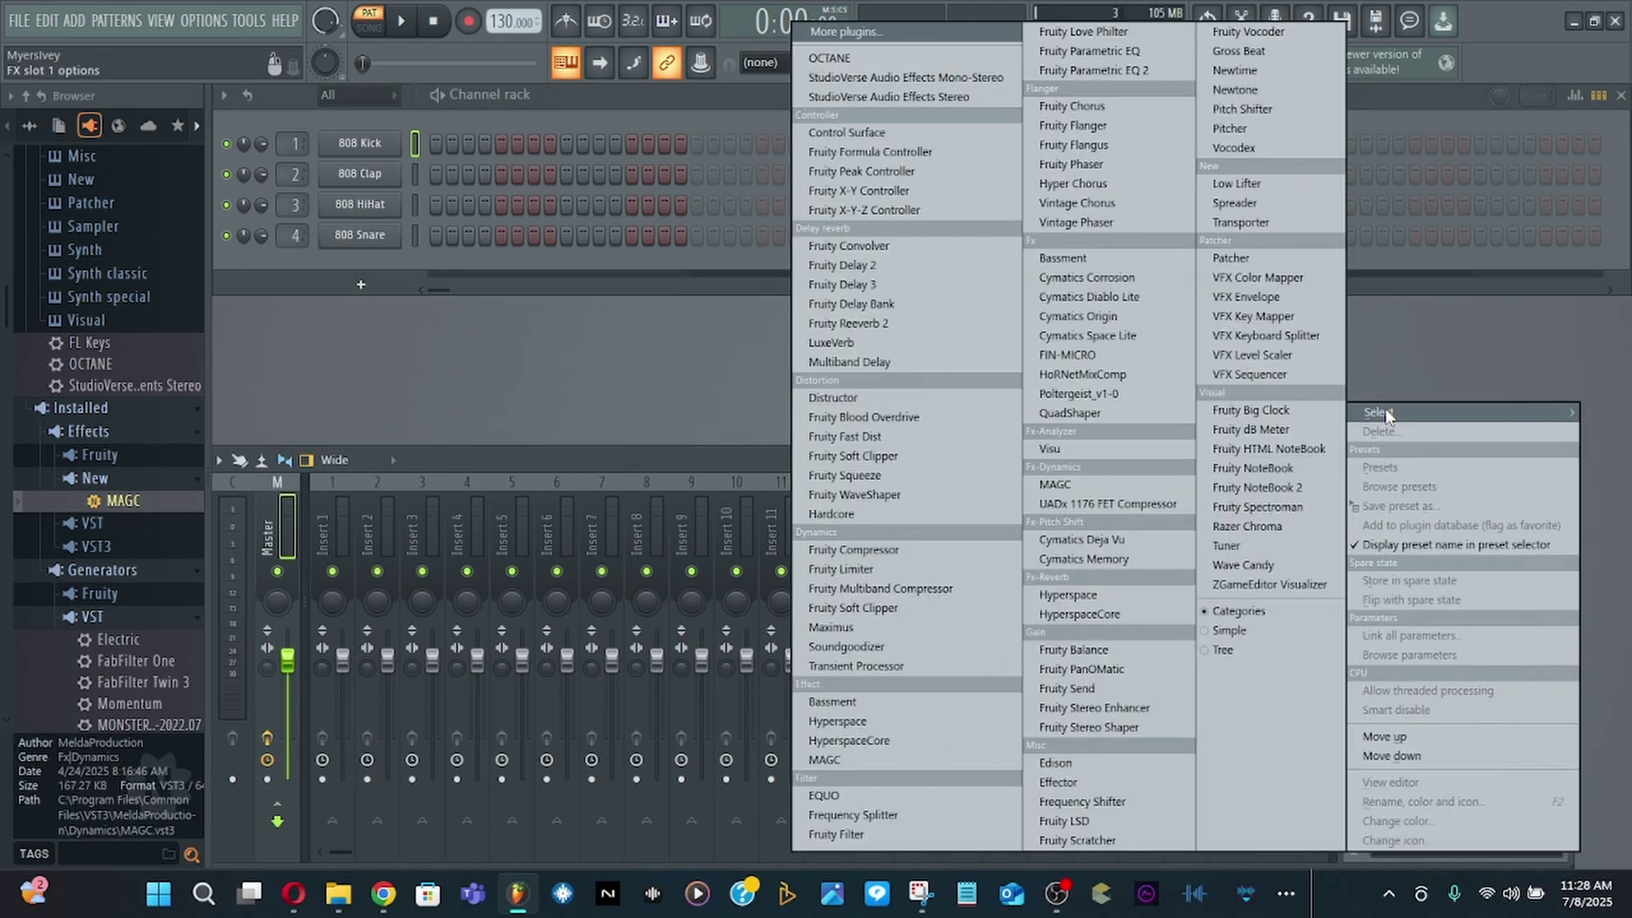
left_click(824, 759)
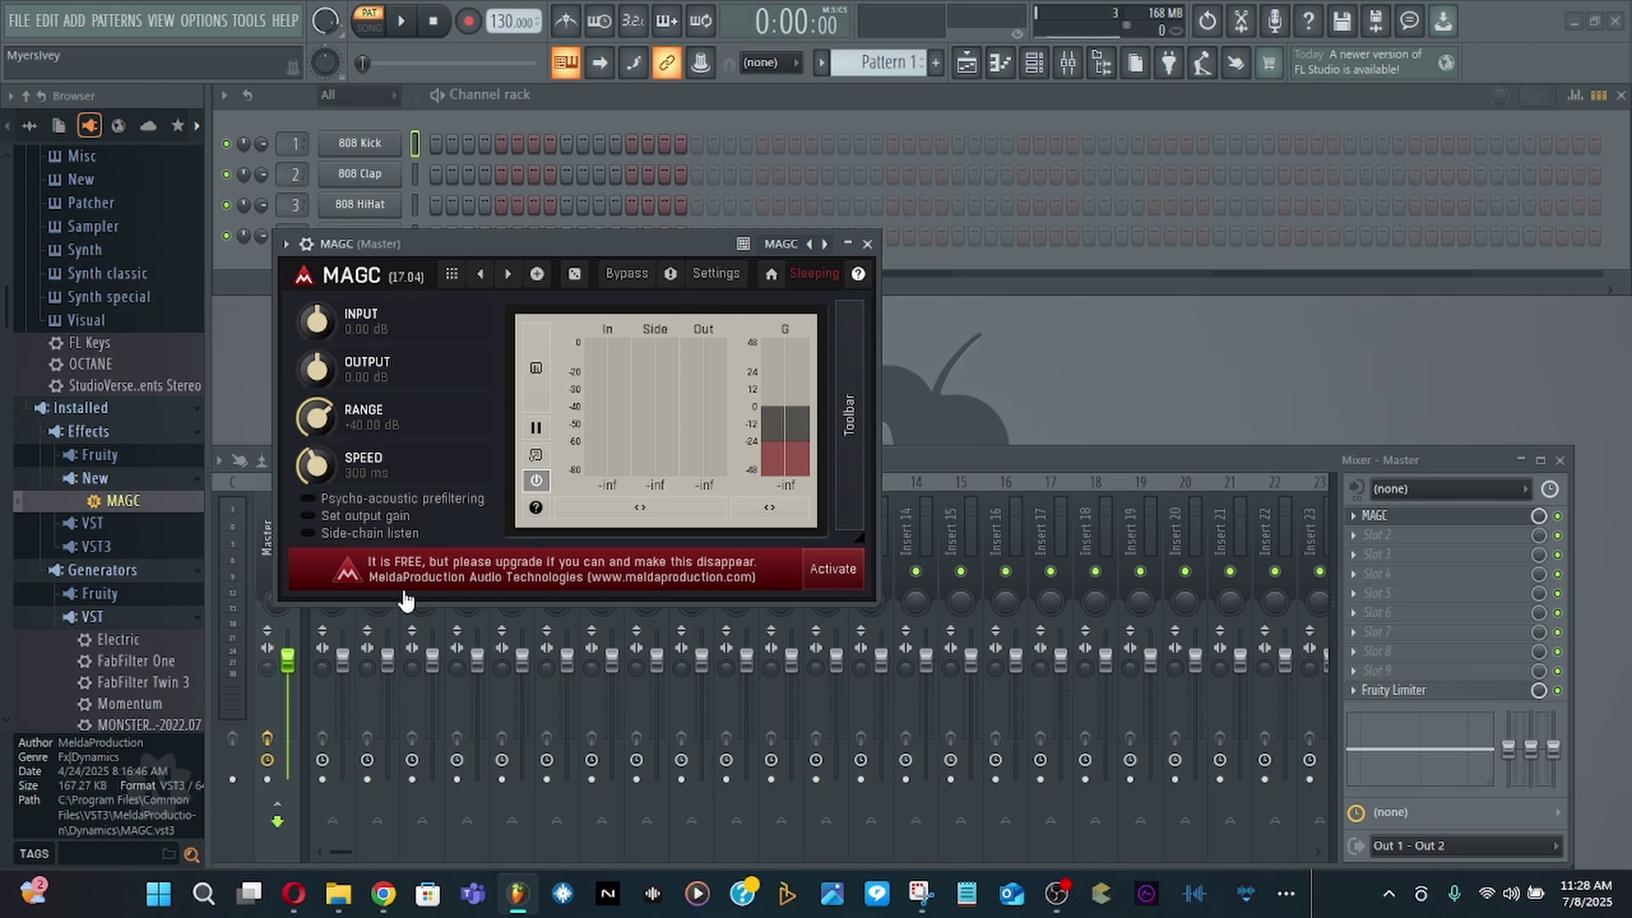
Try activating MAGC online with the account password and dismiss the no-subscription error
left_click(824, 573)
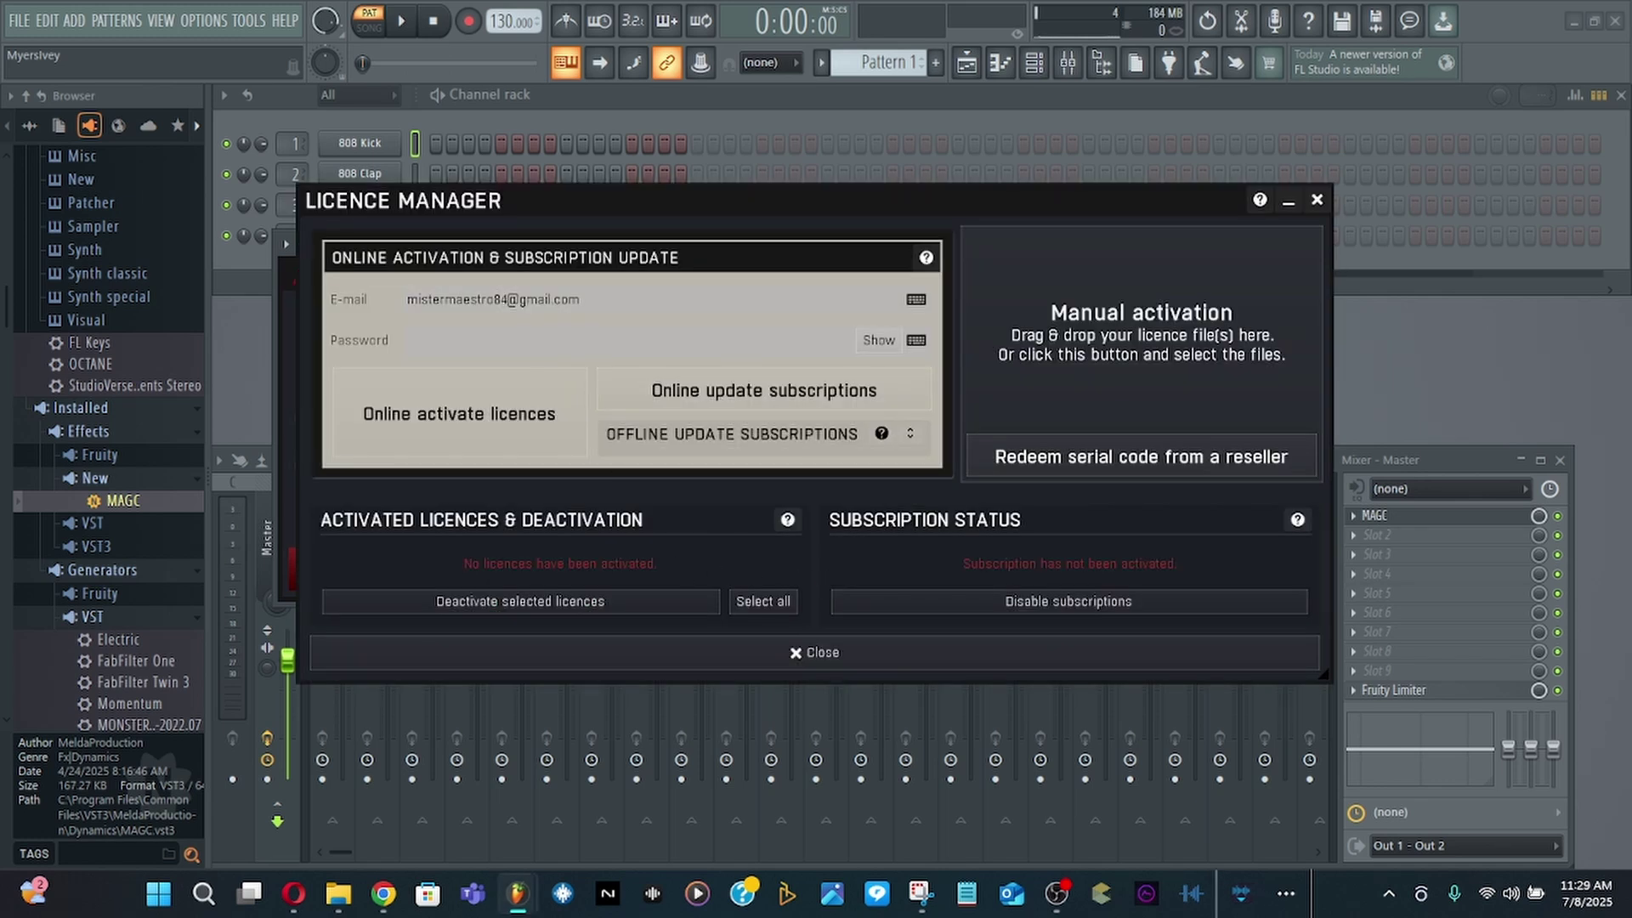
key("ctrl+v")
left_click(742, 411)
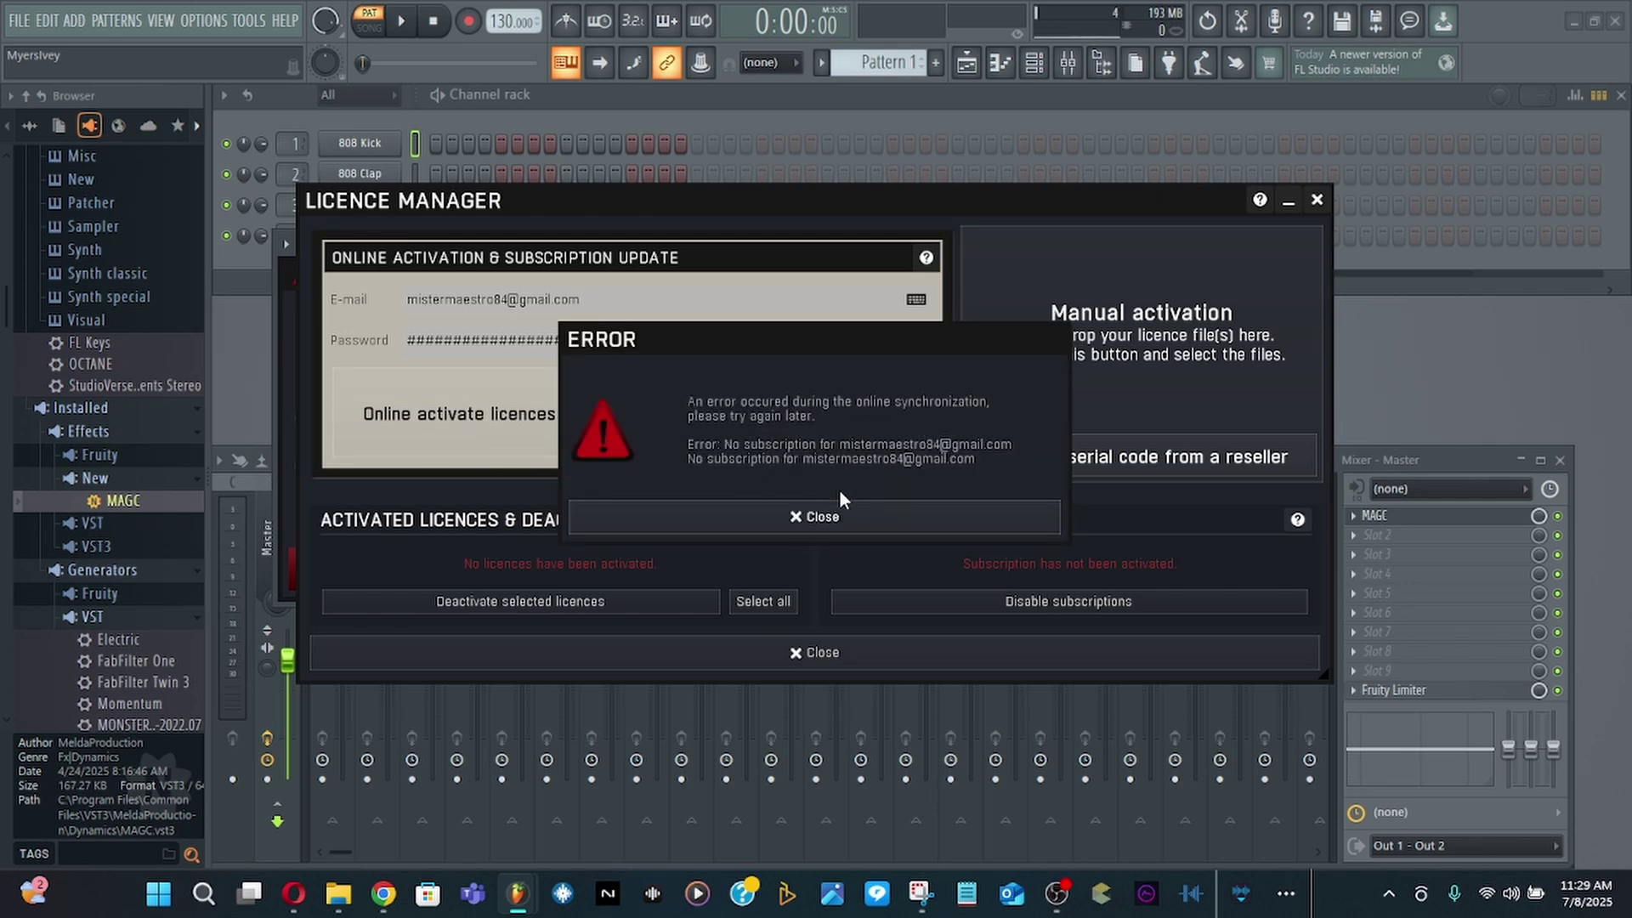
left_click(825, 517)
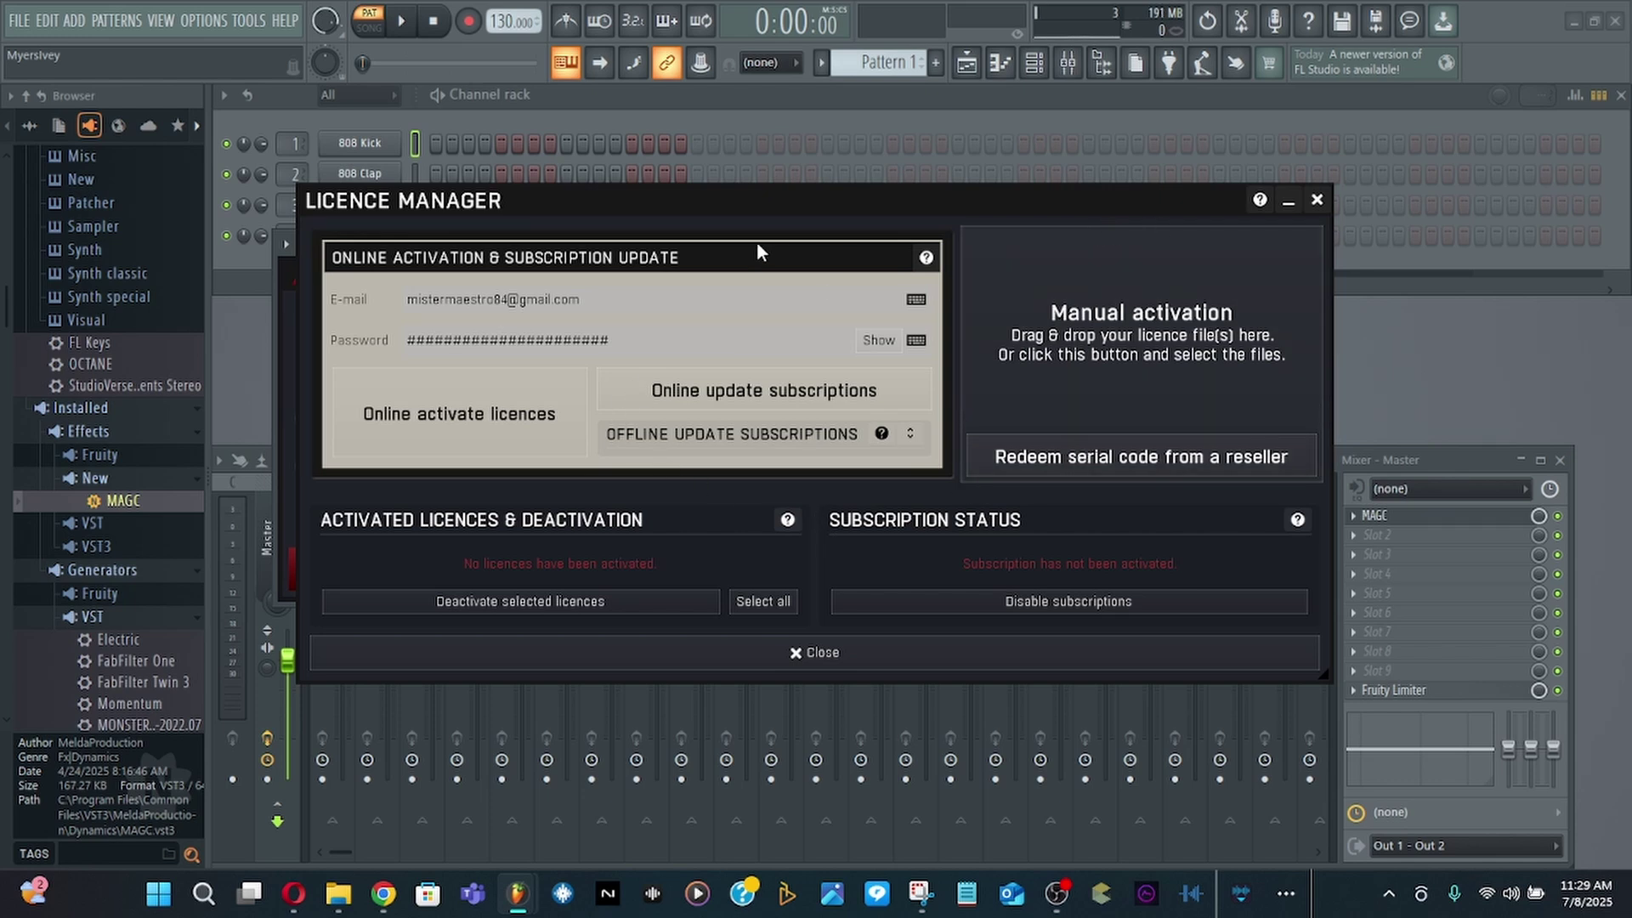
left_click(1317, 200)
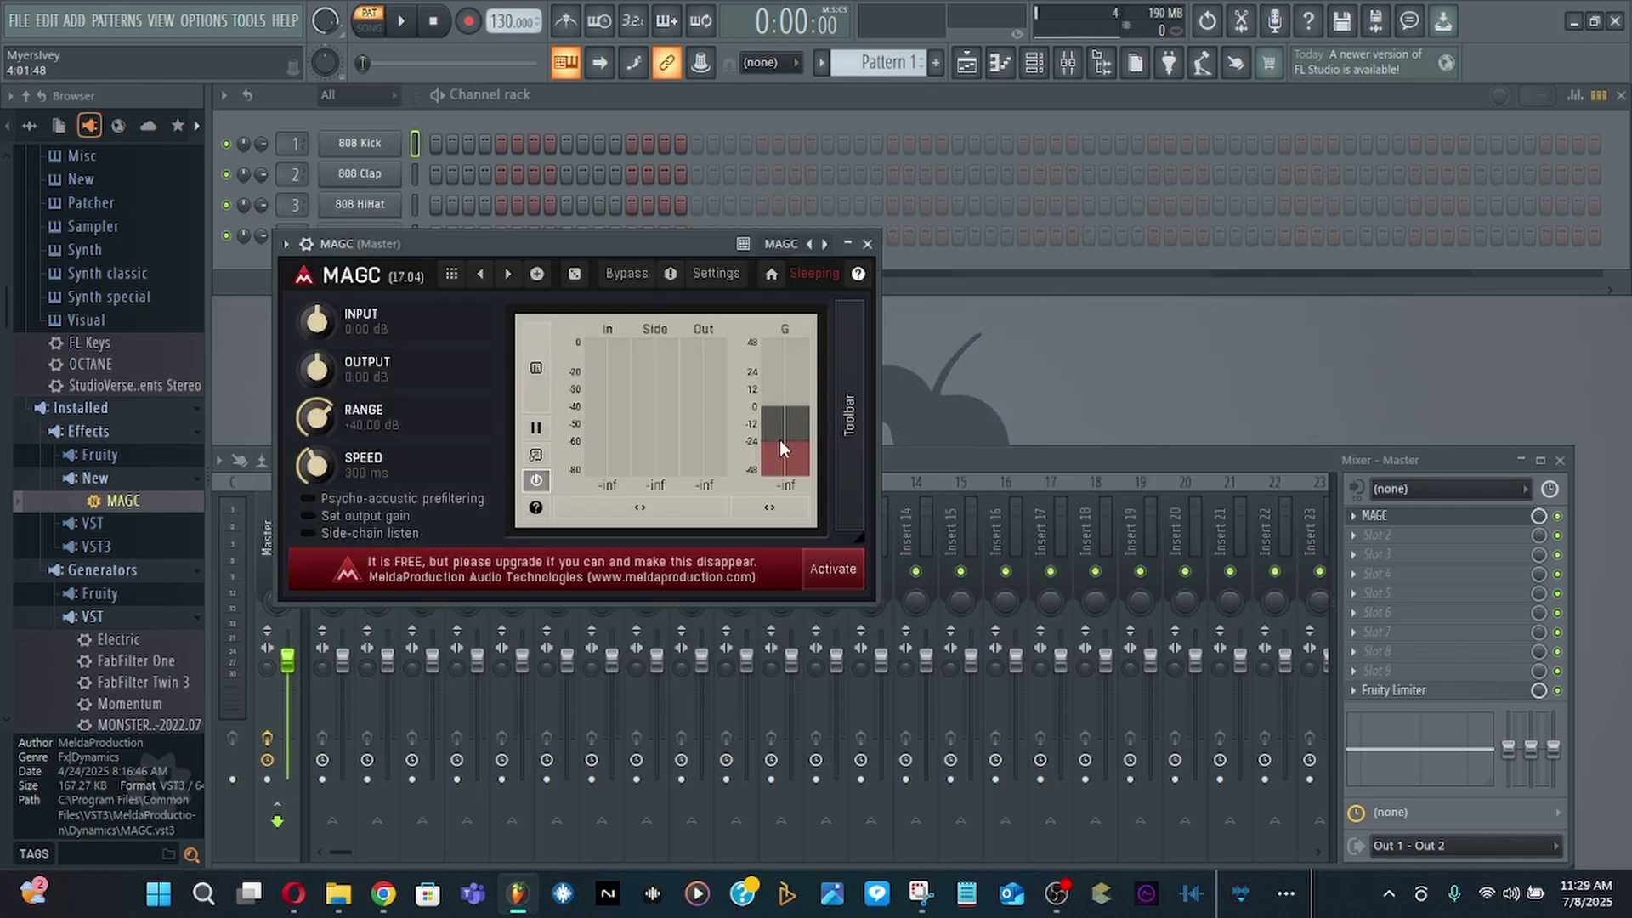